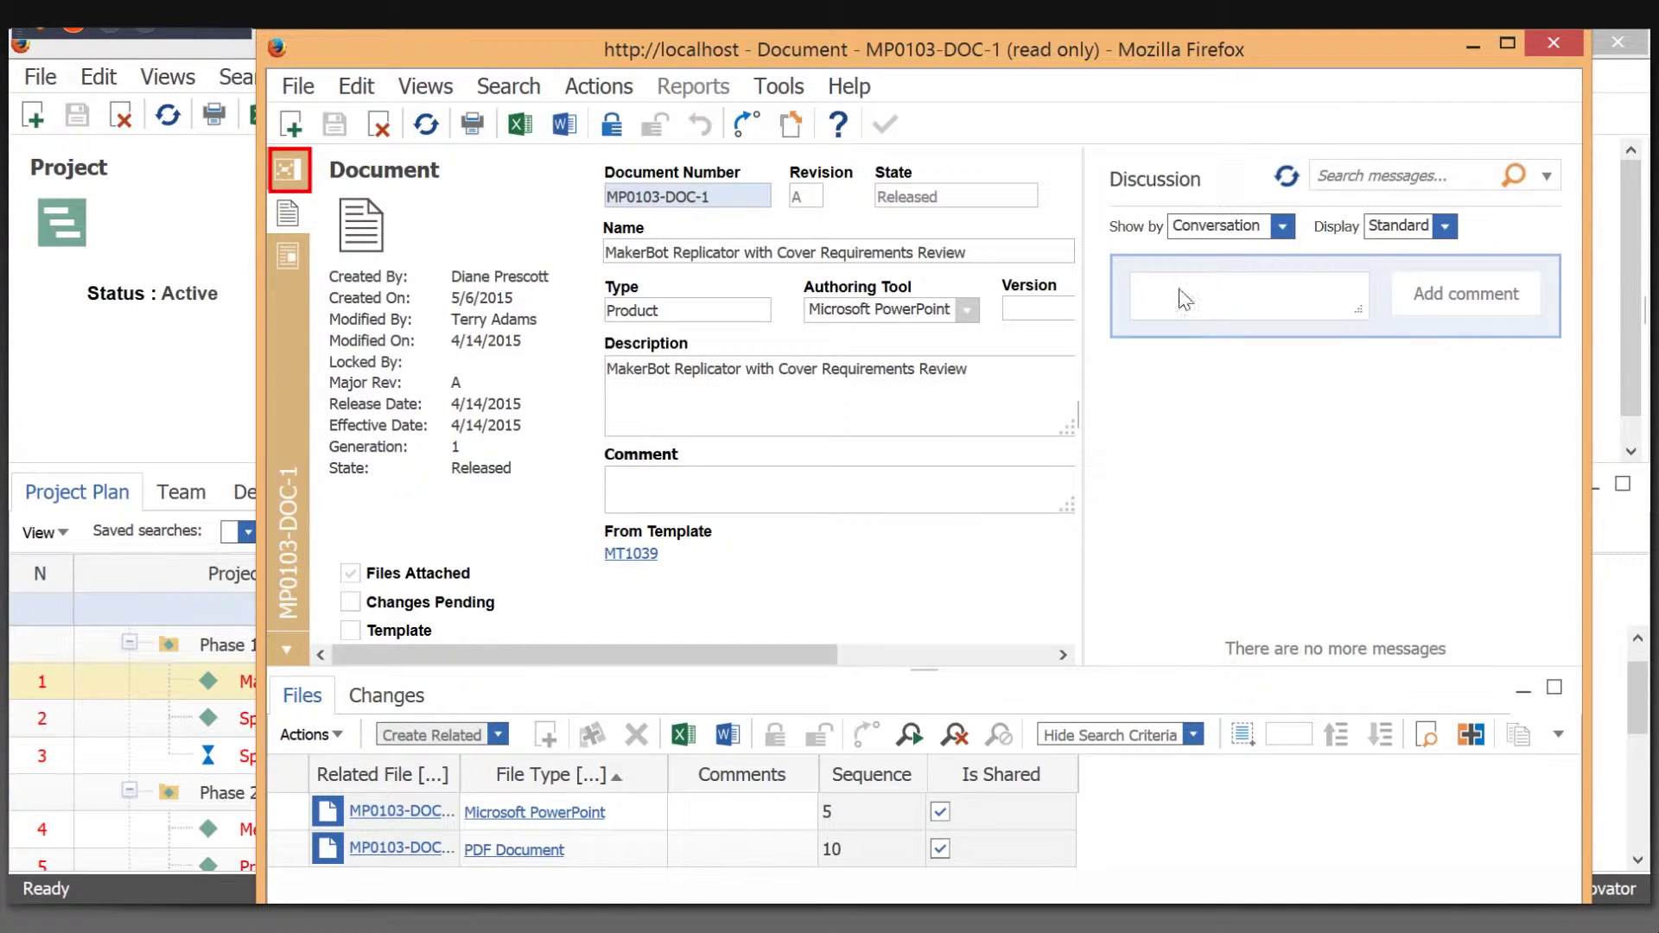
# Open the PDF view of the requirements review document and draw a red freehand loop around the title text on its first page.
pyautogui.click(279, 256)
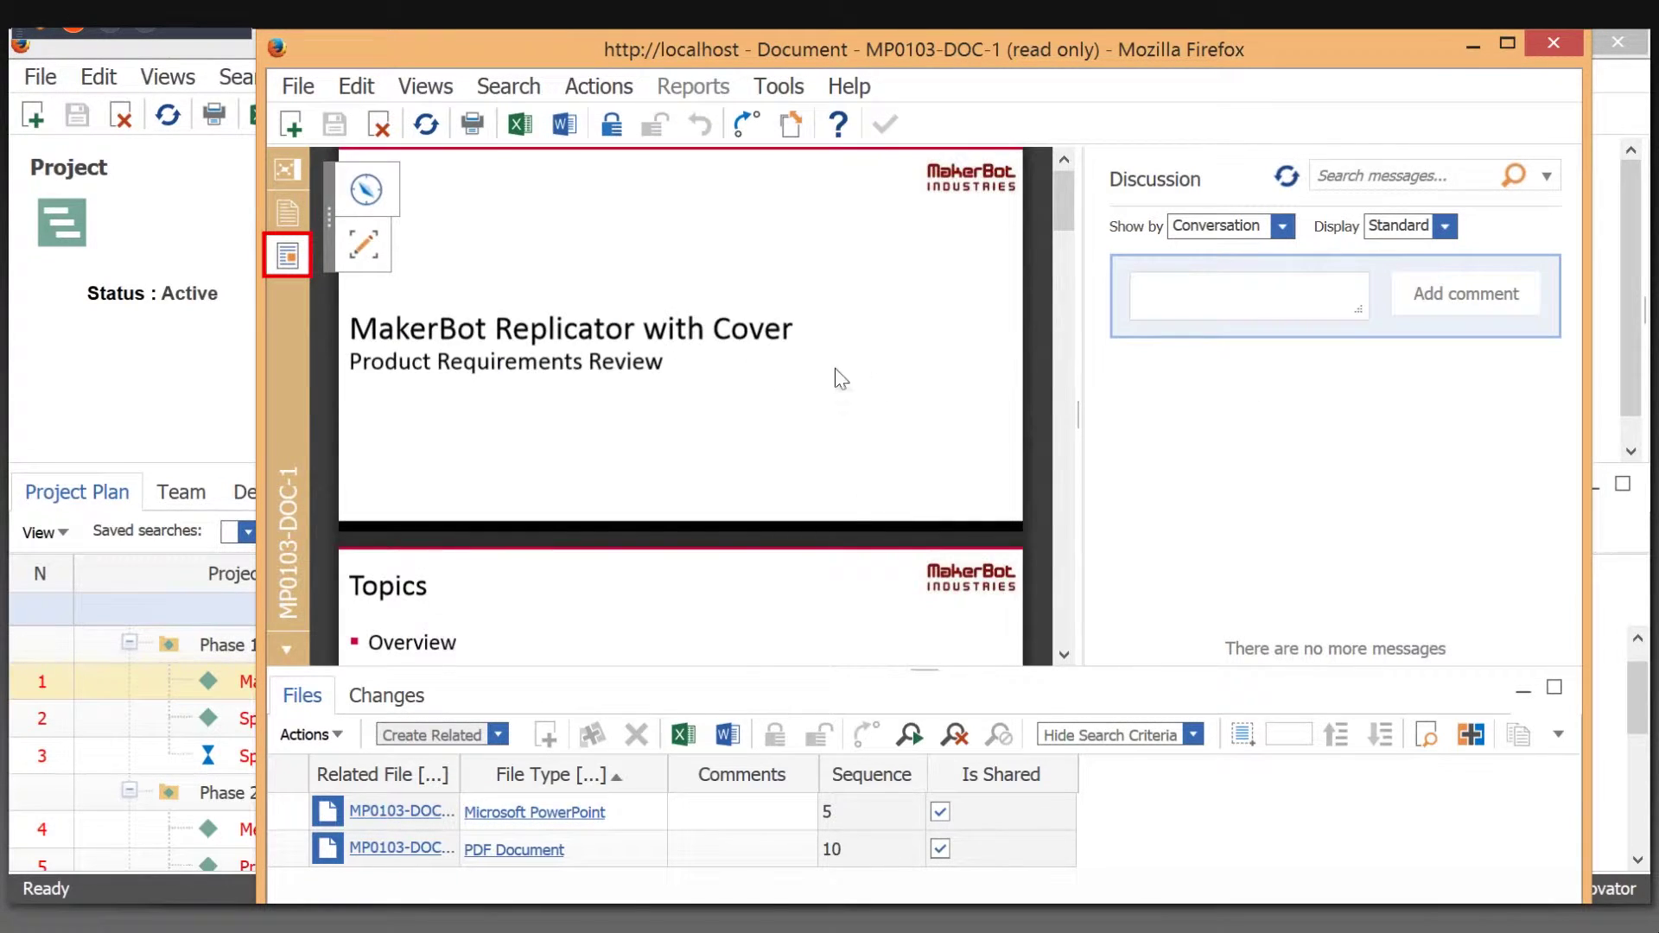
pyautogui.scroll(-3, 754, 395)
pyautogui.scroll(3, 741, 392)
pyautogui.click(365, 246)
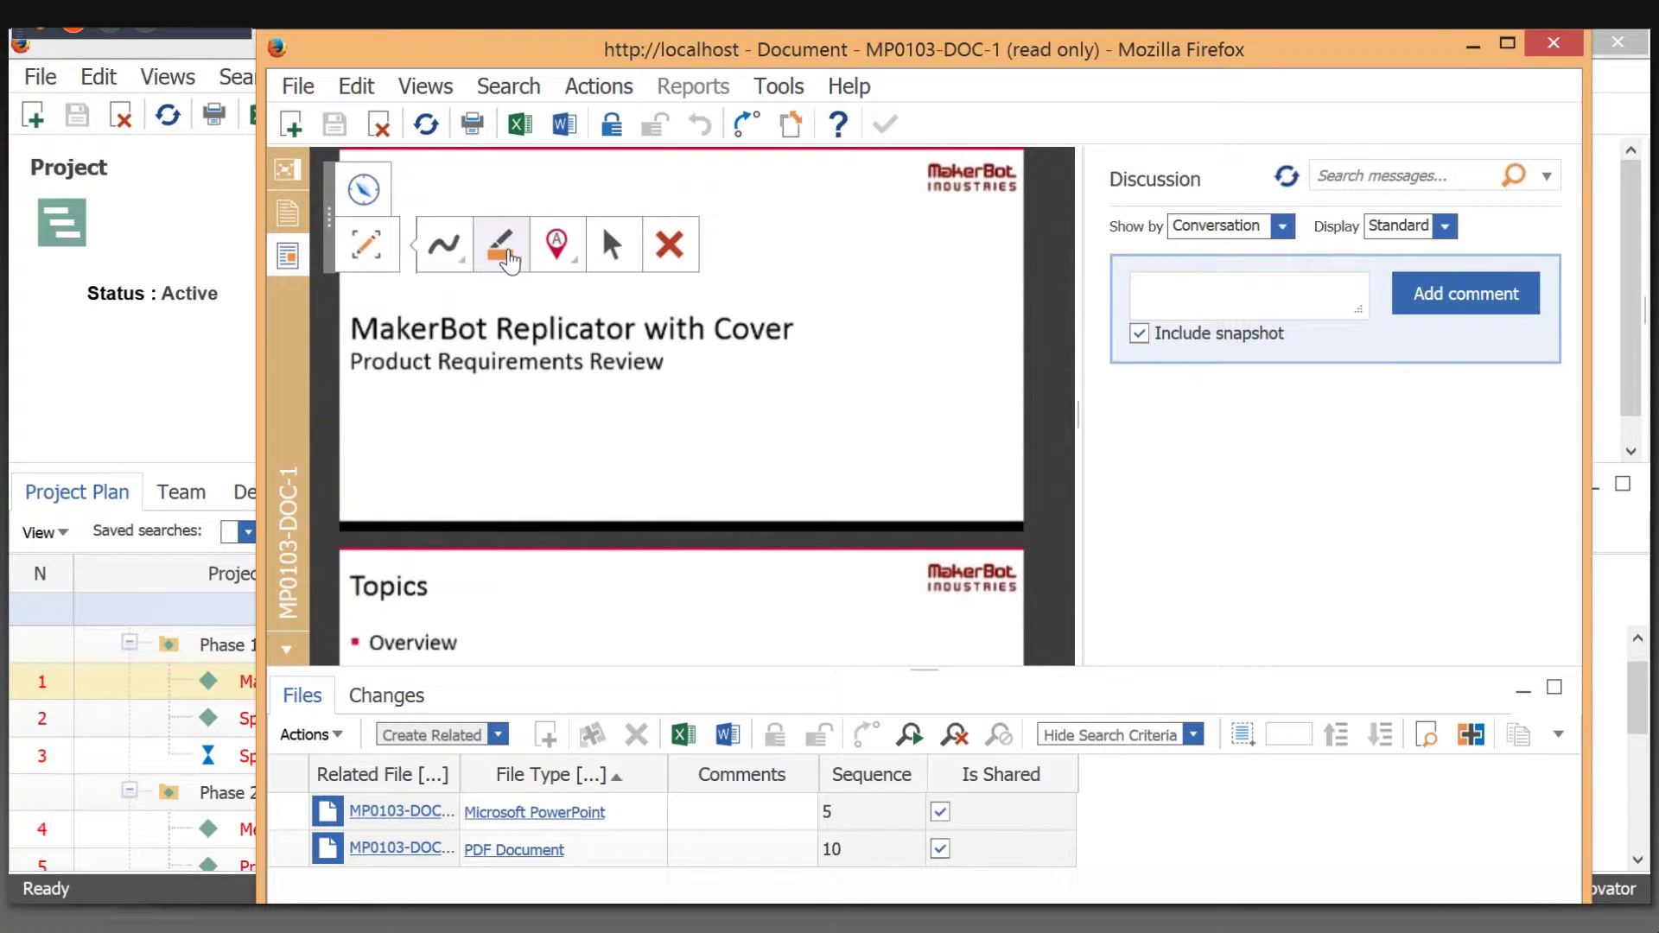
pyautogui.click(461, 251)
pyautogui.click(460, 250)
pyautogui.moveTo(444, 297)
pyautogui.mouseDown()
pyautogui.moveTo(415, 304)
pyautogui.moveTo(470, 407)
pyautogui.moveTo(586, 370)
pyautogui.moveTo(445, 298)
pyautogui.mouseUp()
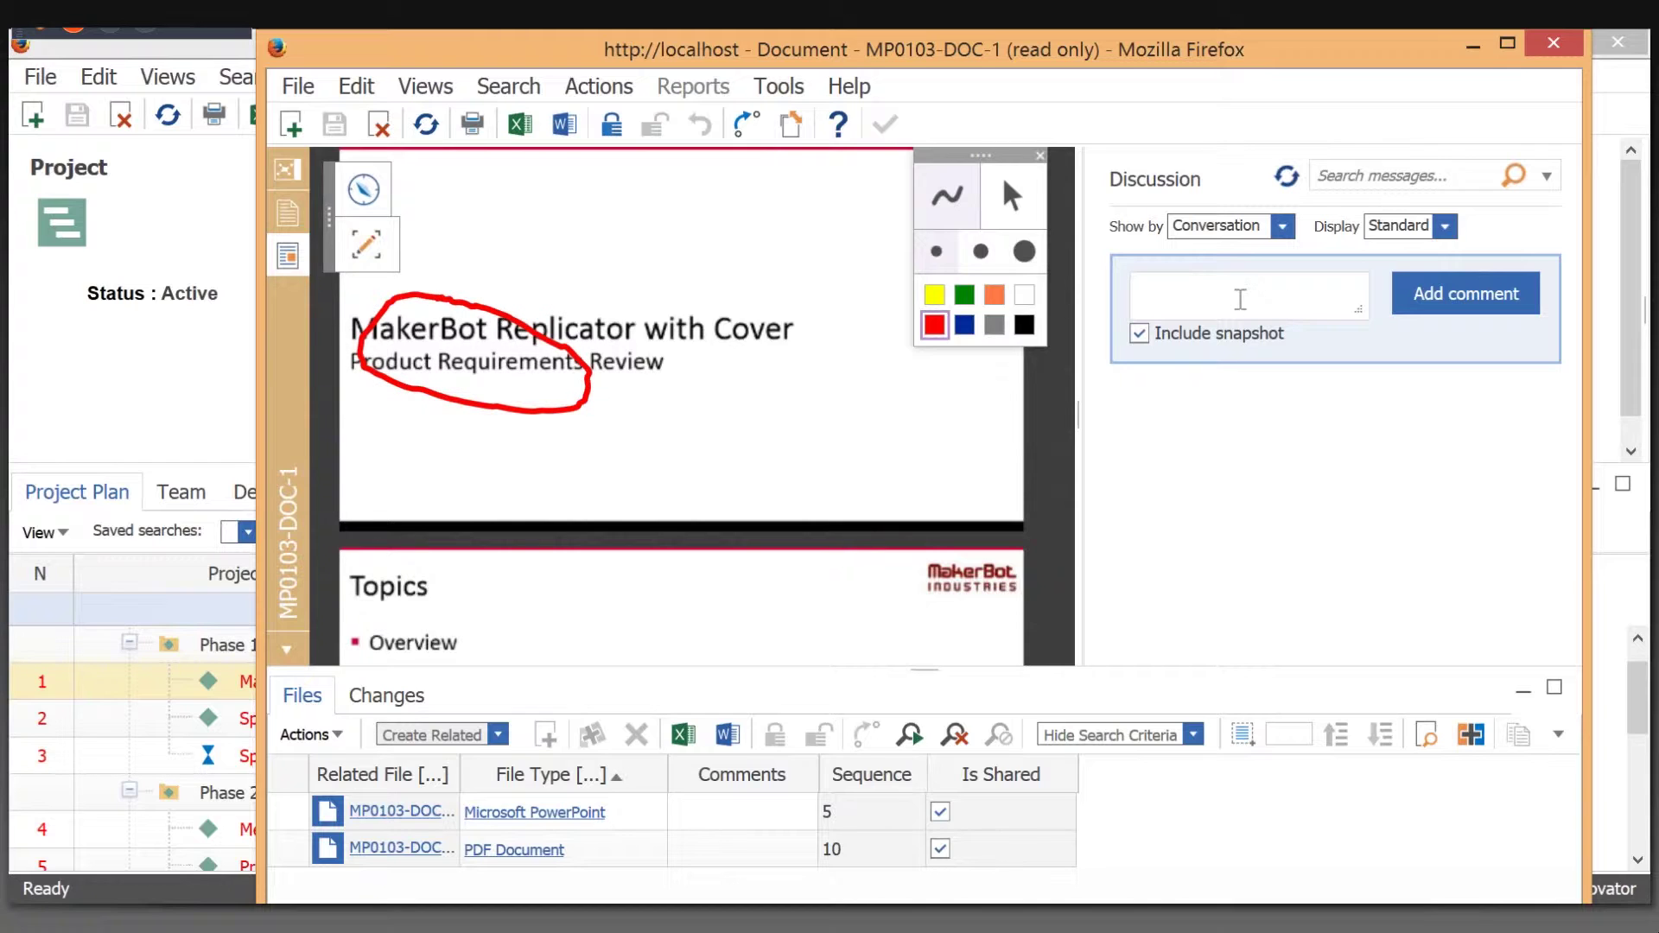
# Post the comment "Please review" with the marked-up snapshot included, and return to the document's form.
pyautogui.click(1238, 299)
pyautogui.write('Please review')
pyautogui.click(1435, 302)
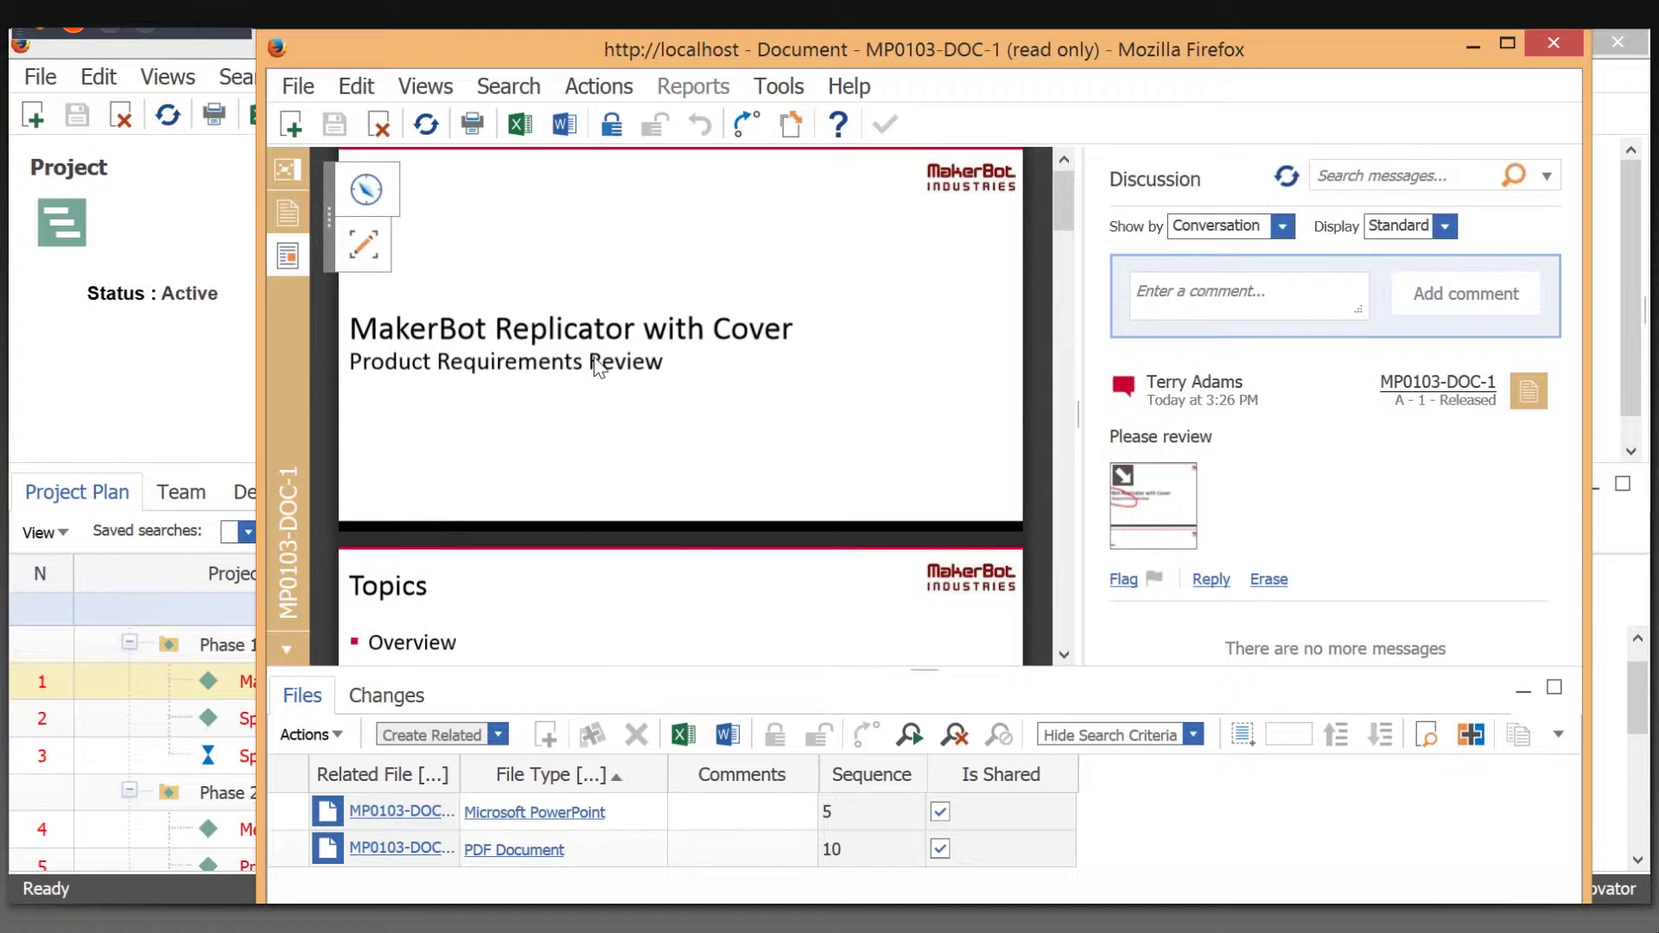
pyautogui.click(292, 221)
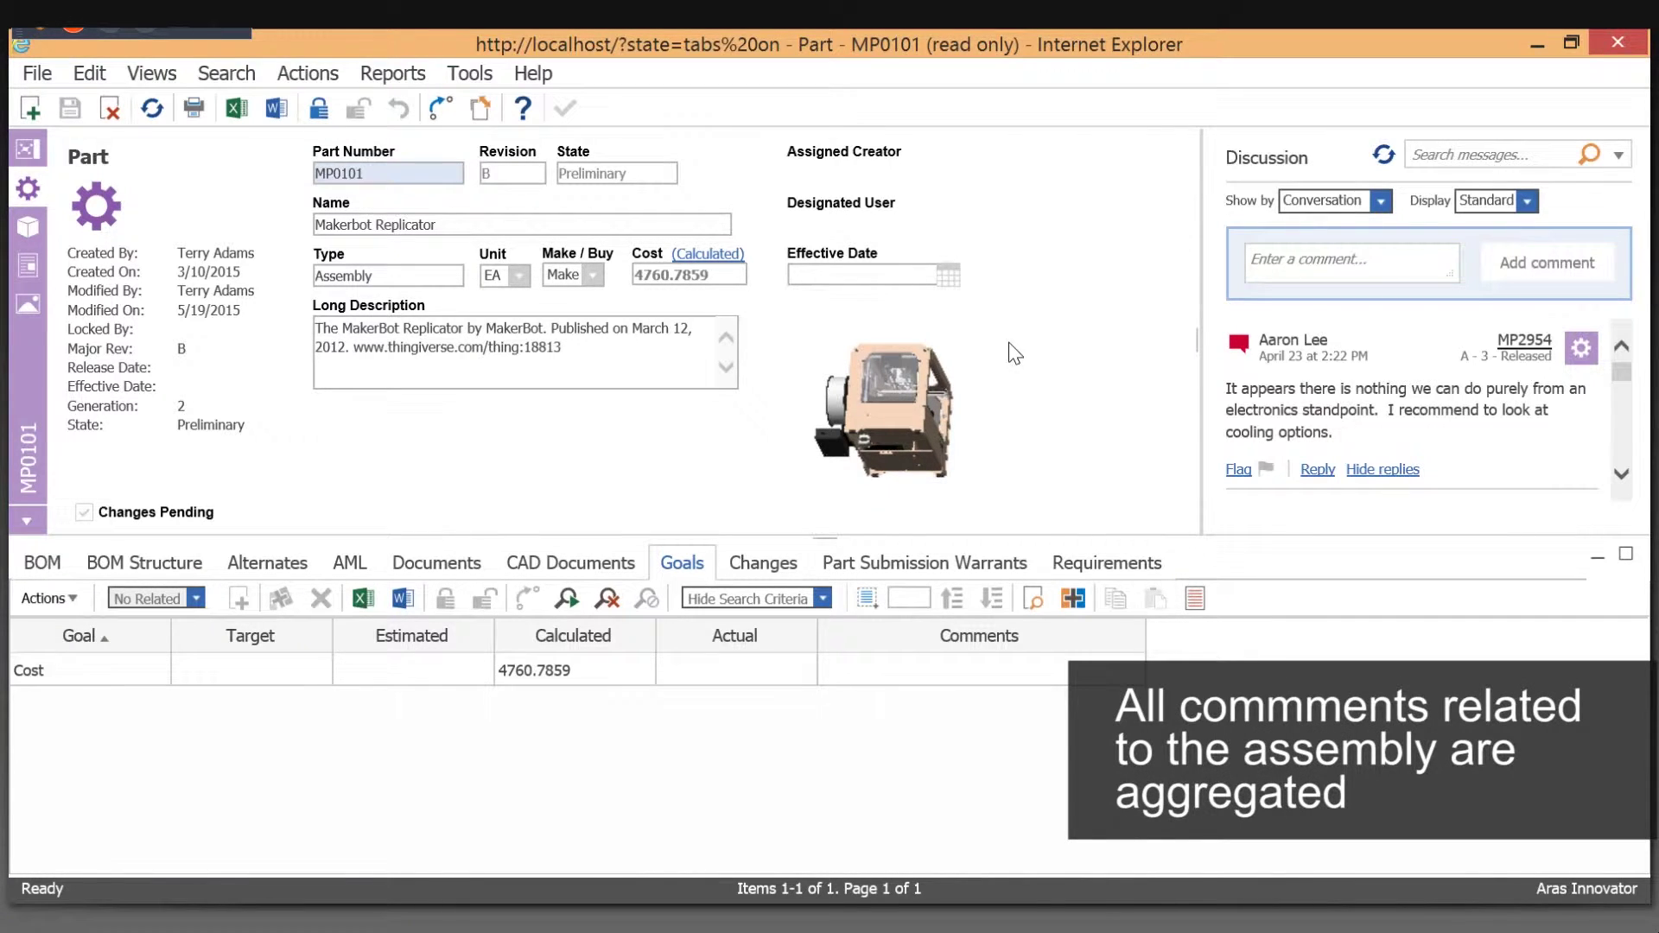
# Examine the extruder snapshot with its Replace and Remove labels and the highlighted document snapshot in the MP0101 assembly's discussion.
pyautogui.scroll(-5, 1619, 408)
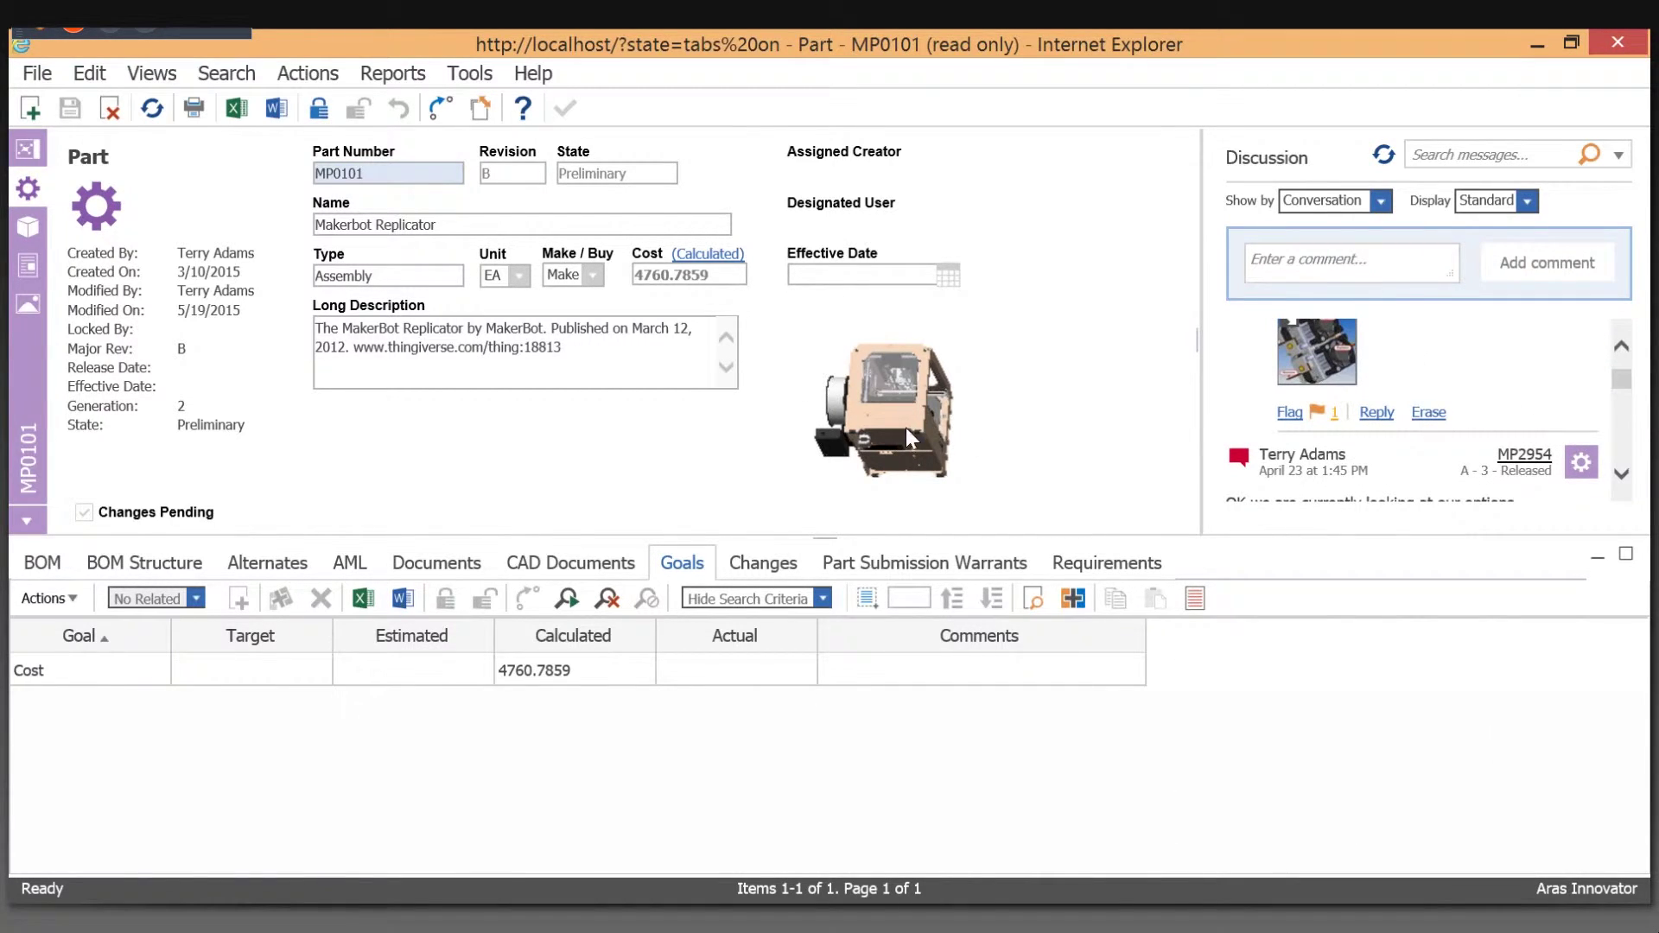
pyautogui.click(1308, 365)
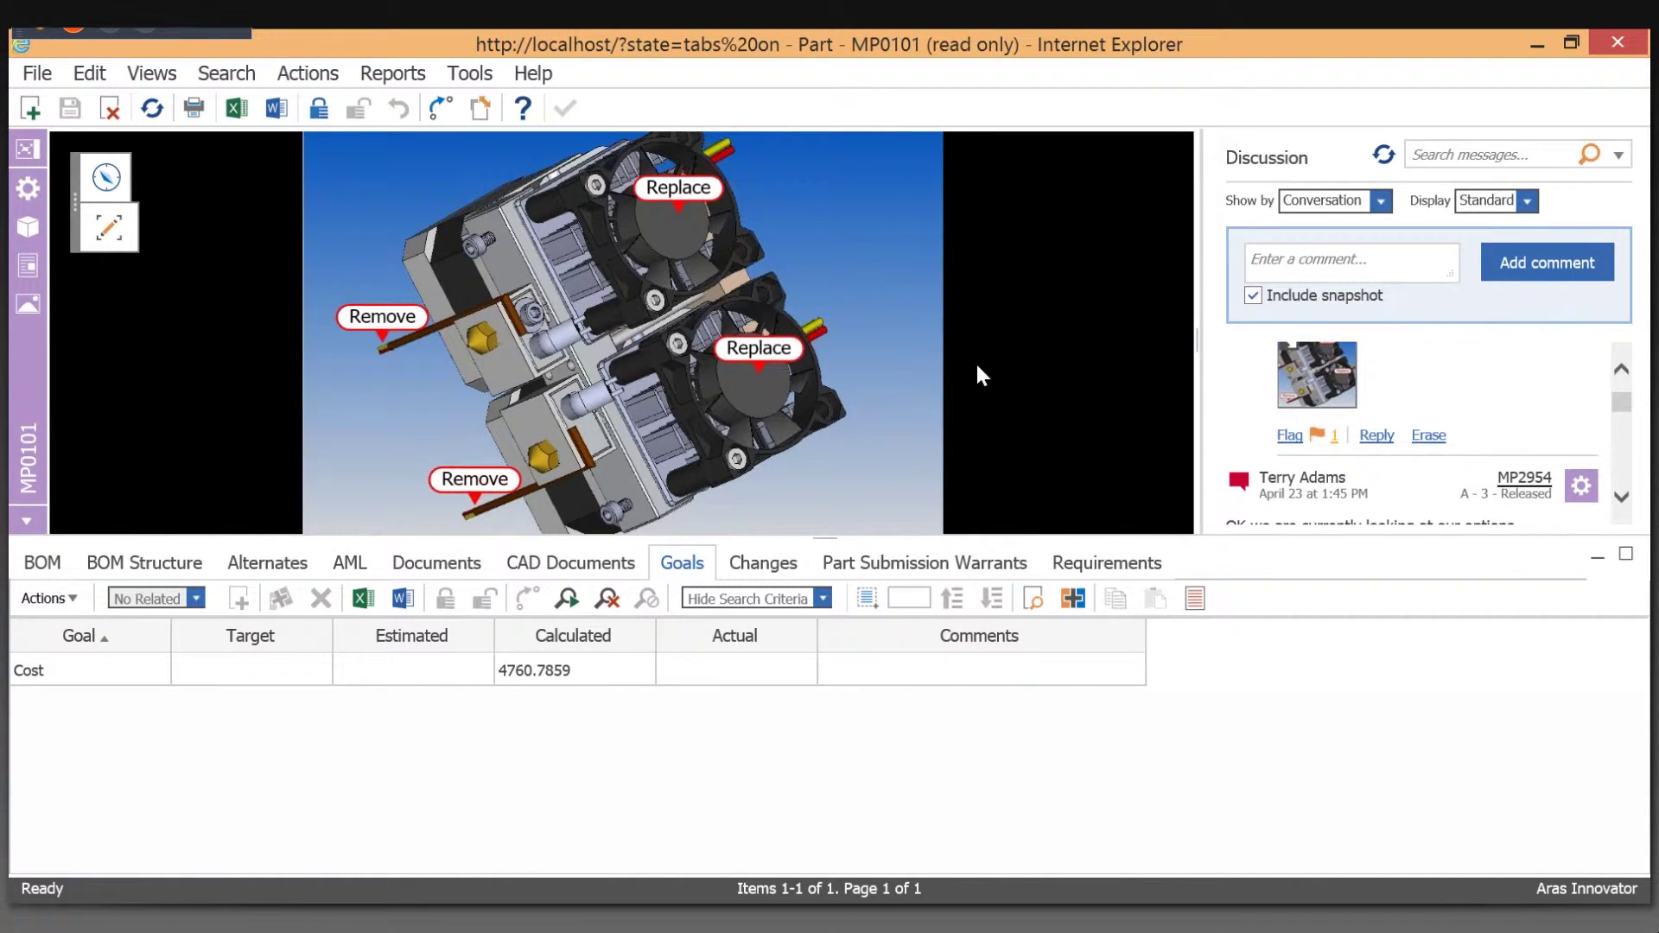
pyautogui.scroll(-3, 1622, 458)
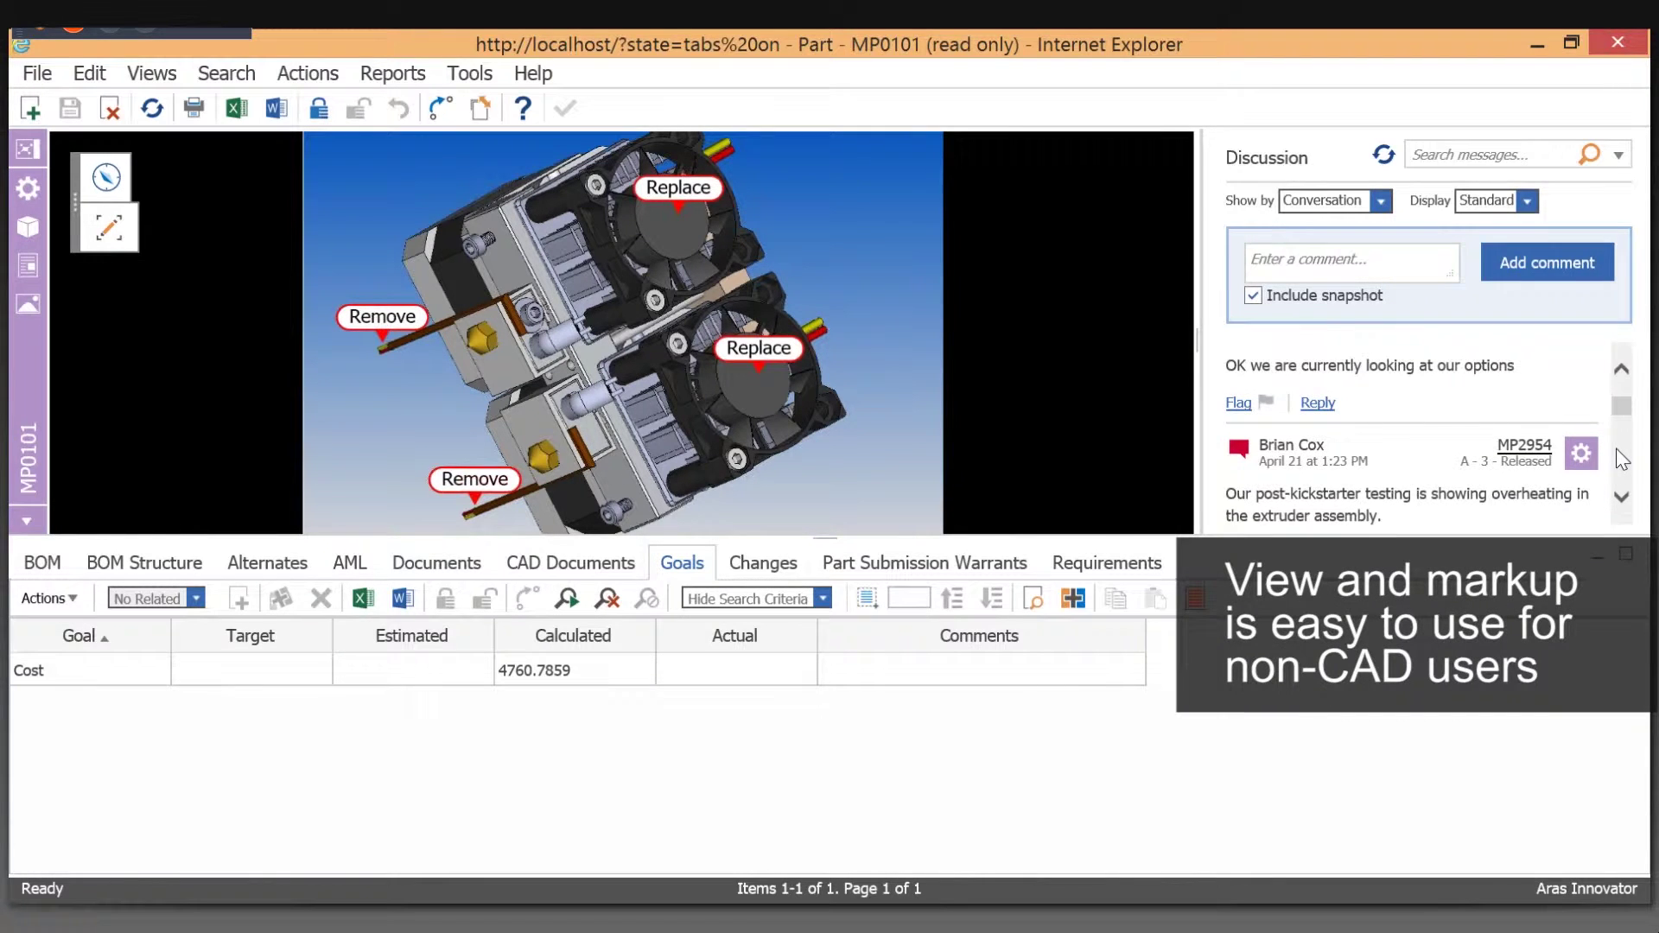
pyautogui.scroll(-5, 1623, 458)
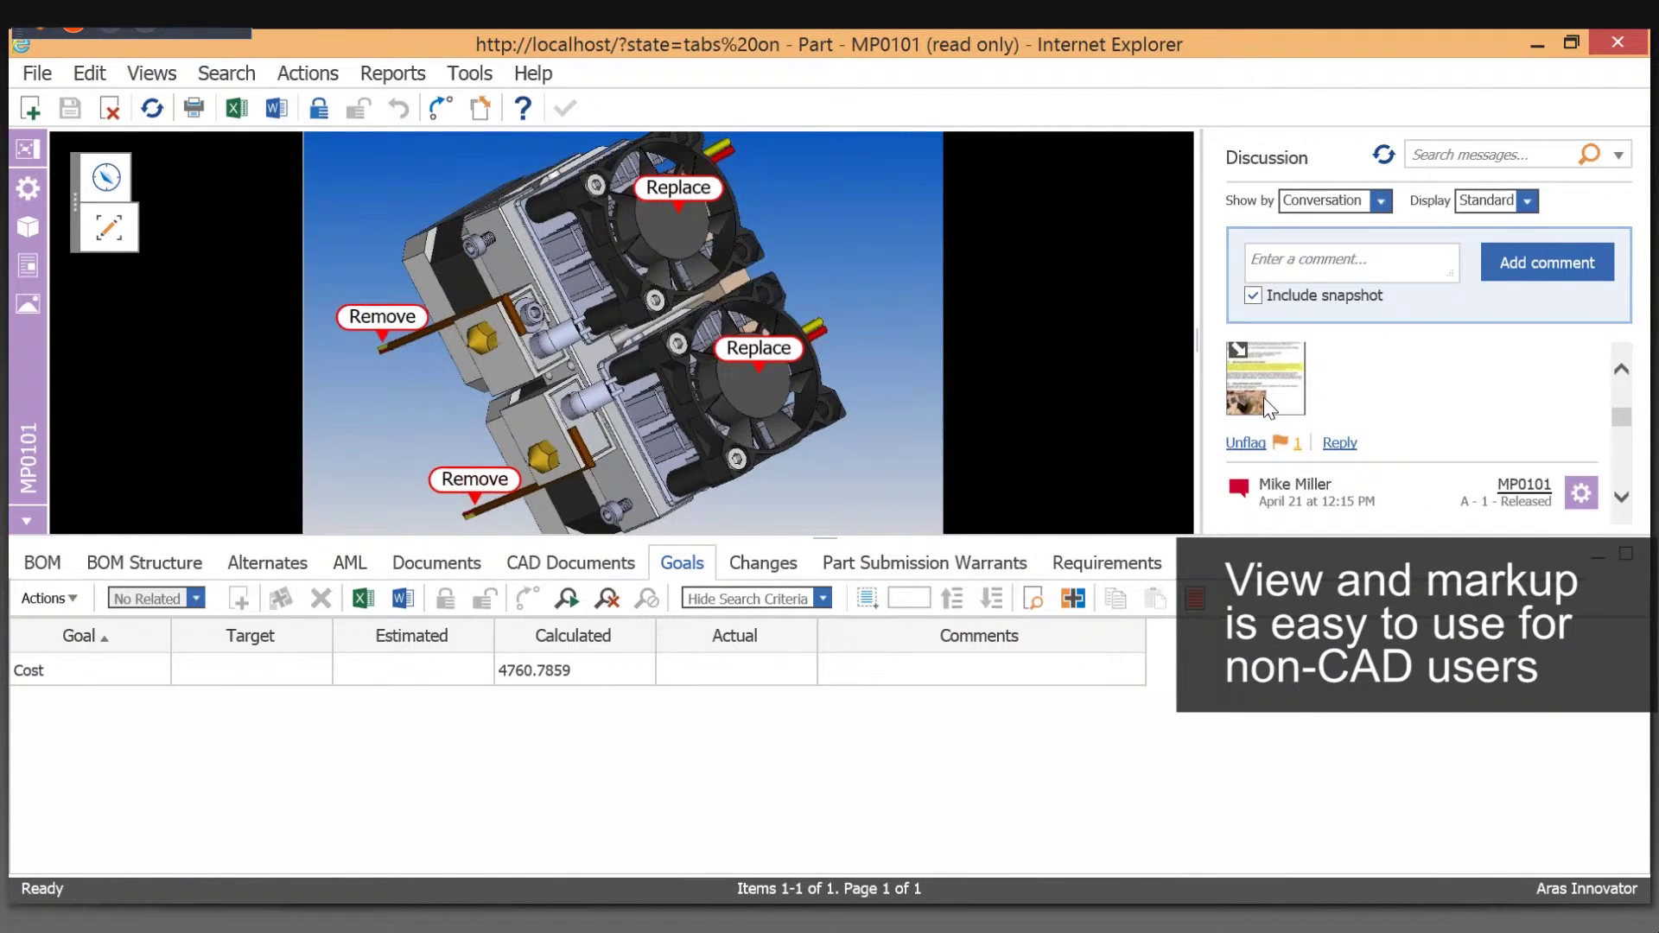
pyautogui.click(1266, 399)
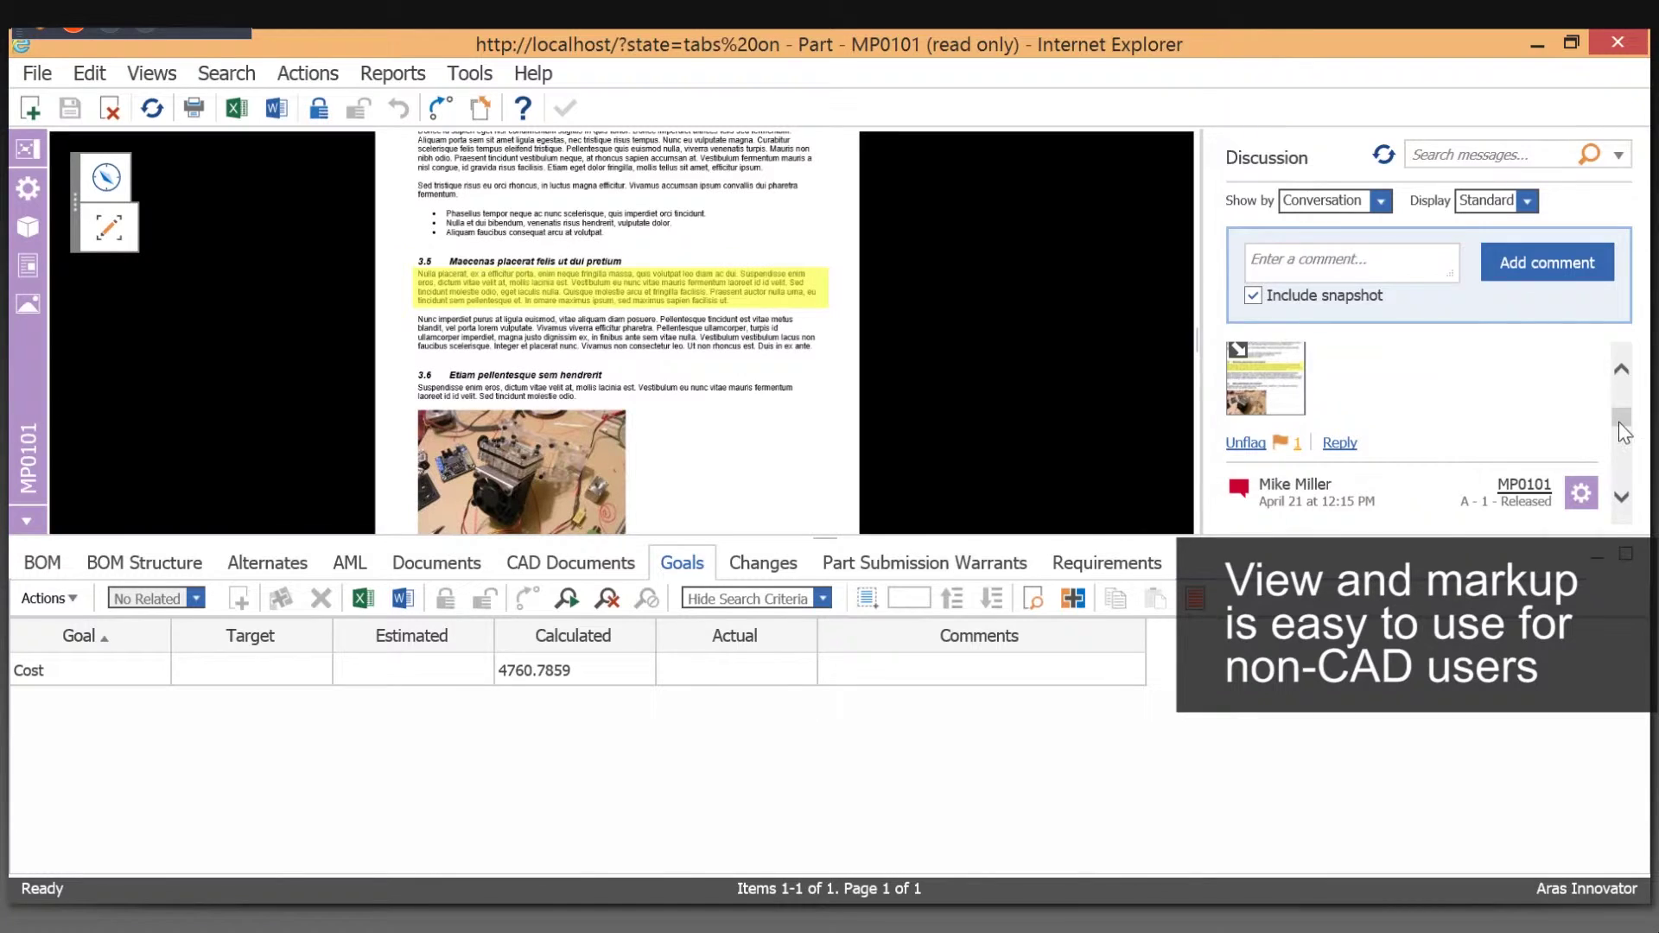
# Examine the snapshot and reply for the comment asking how far the SD card adapter can be moved.
pyautogui.scroll(-2, 1623, 450)
pyautogui.scroll(-3, 1622, 458)
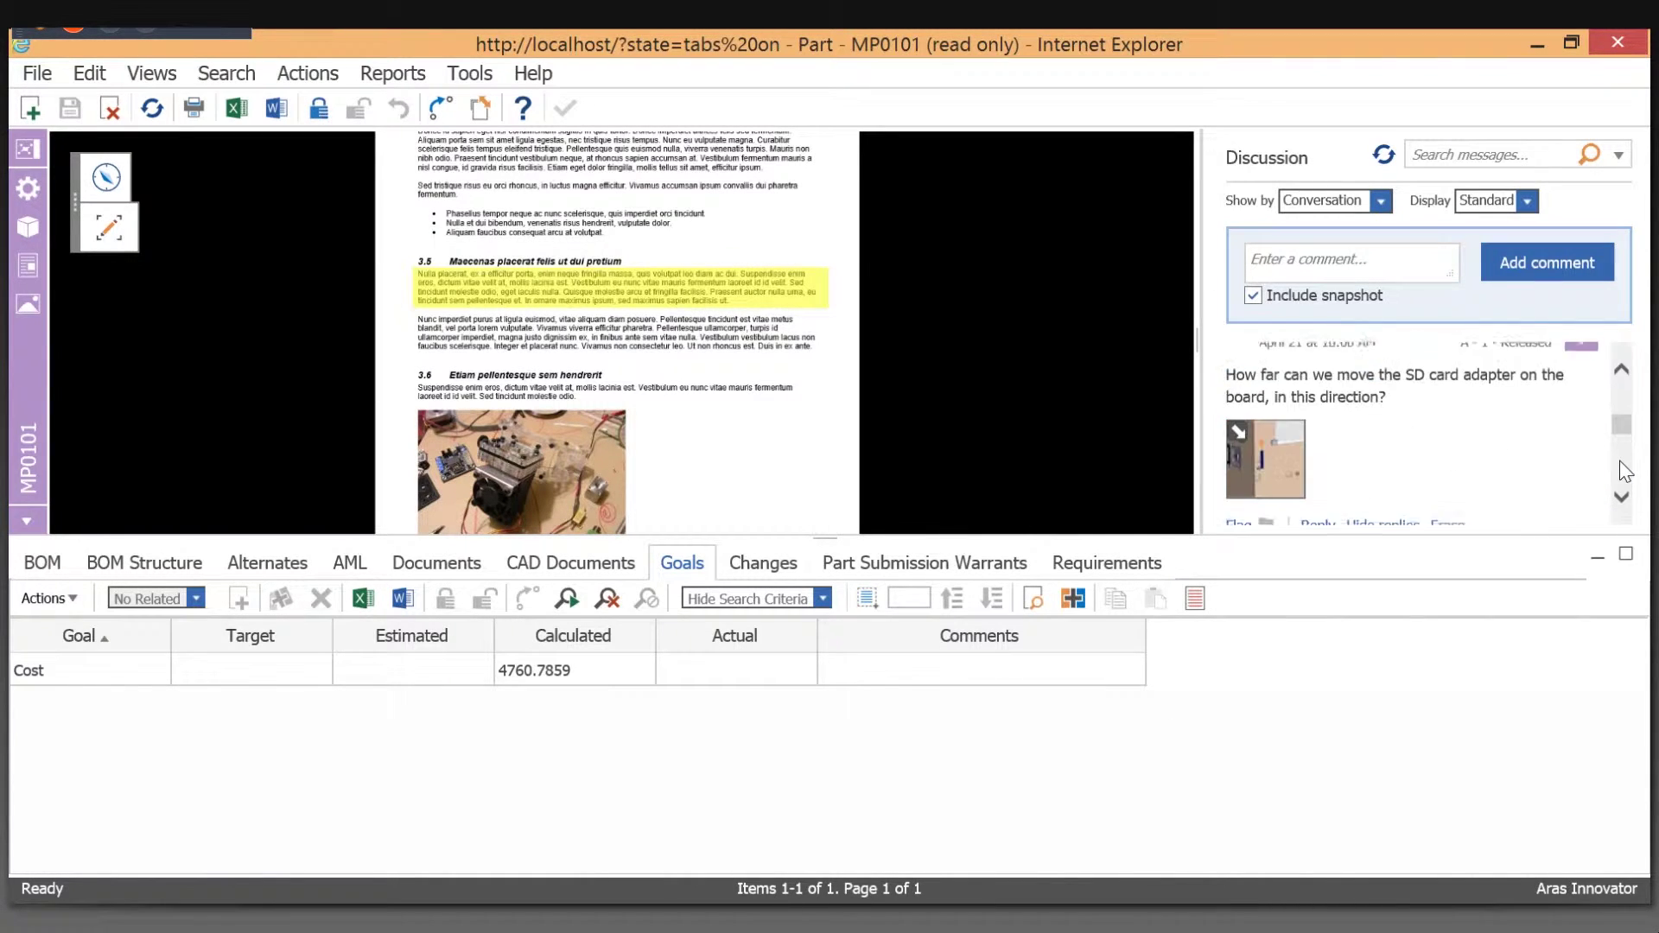
pyautogui.click(1277, 462)
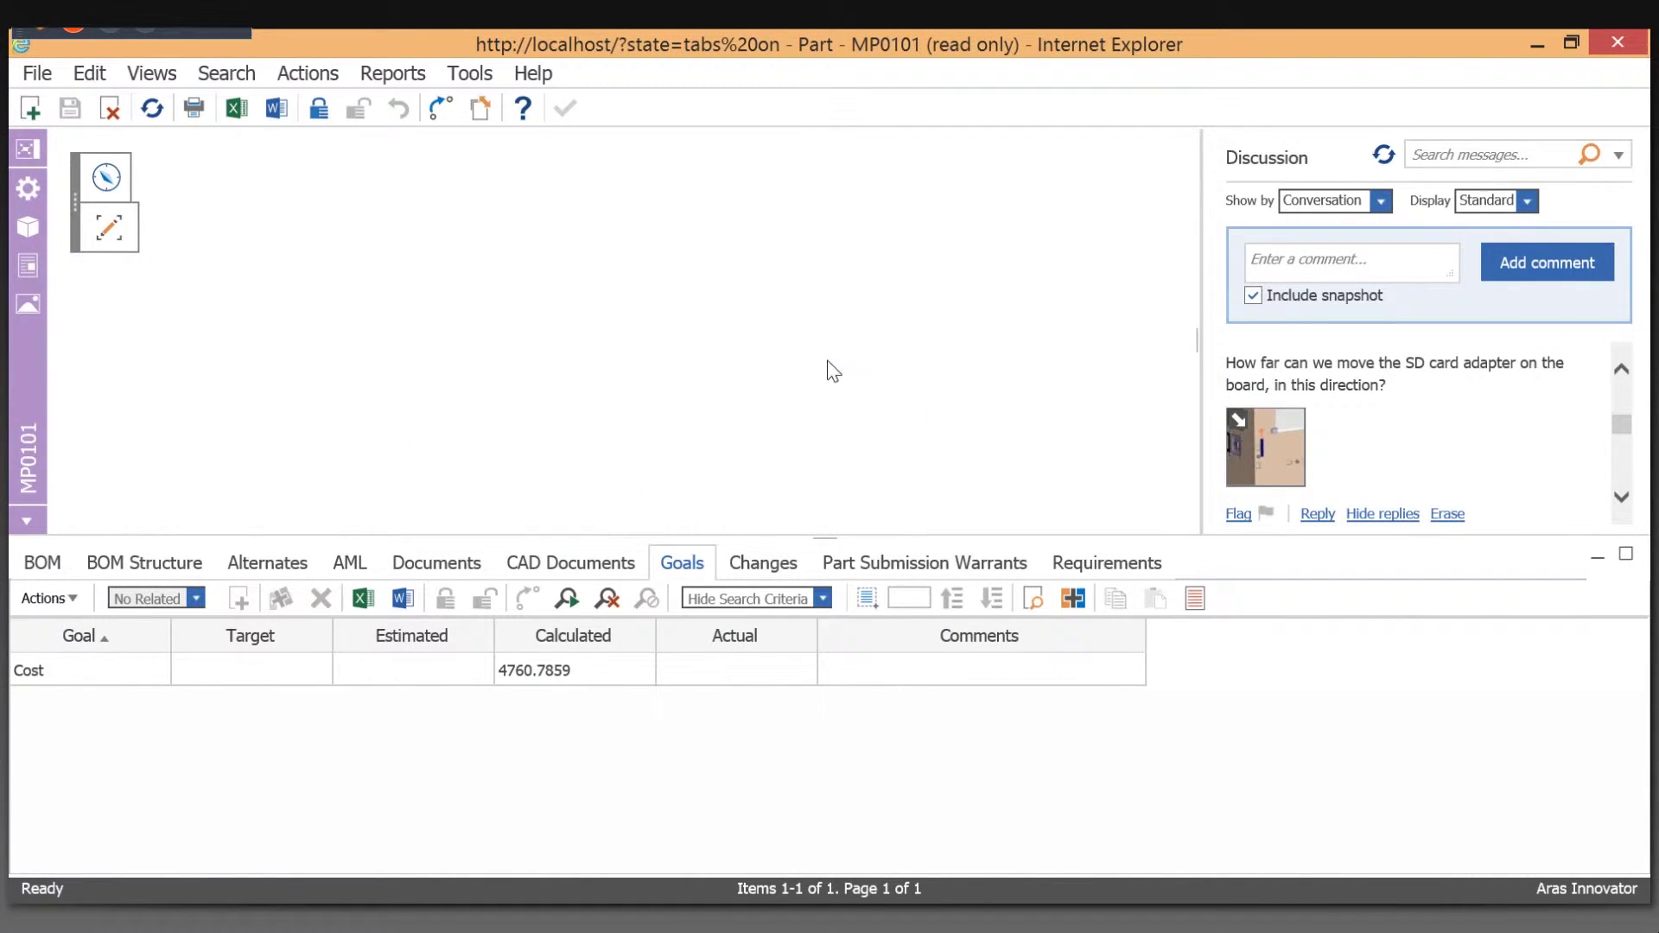
pyautogui.scroll(-2, 1625, 478)
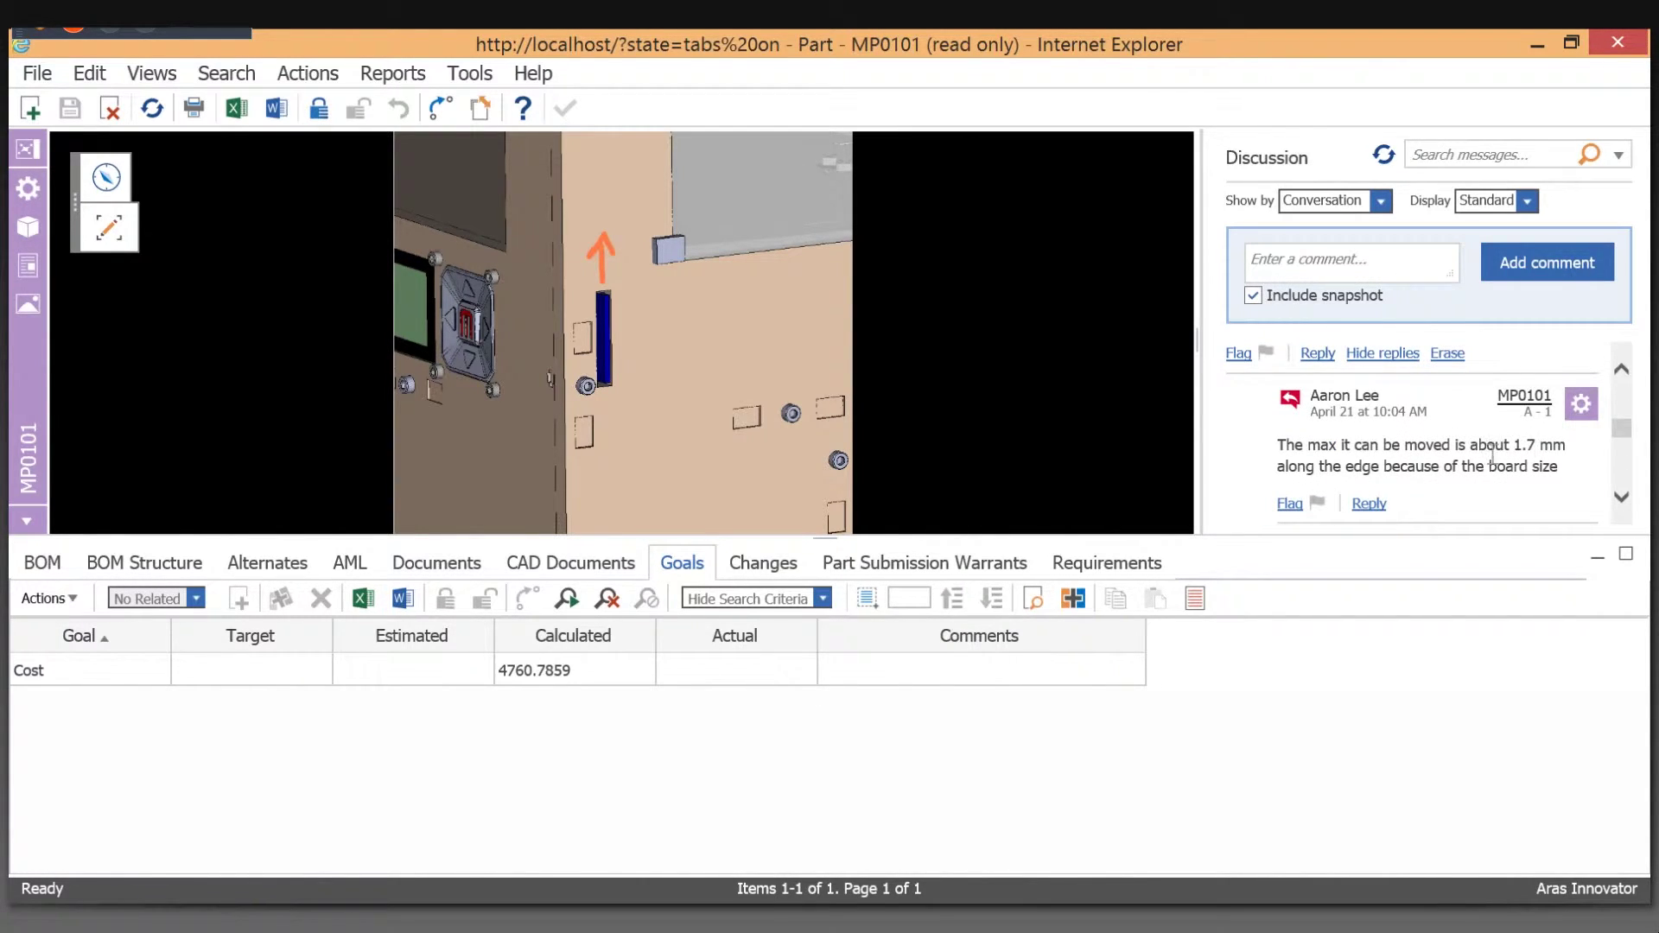
pyautogui.scroll(2, 1619, 428)
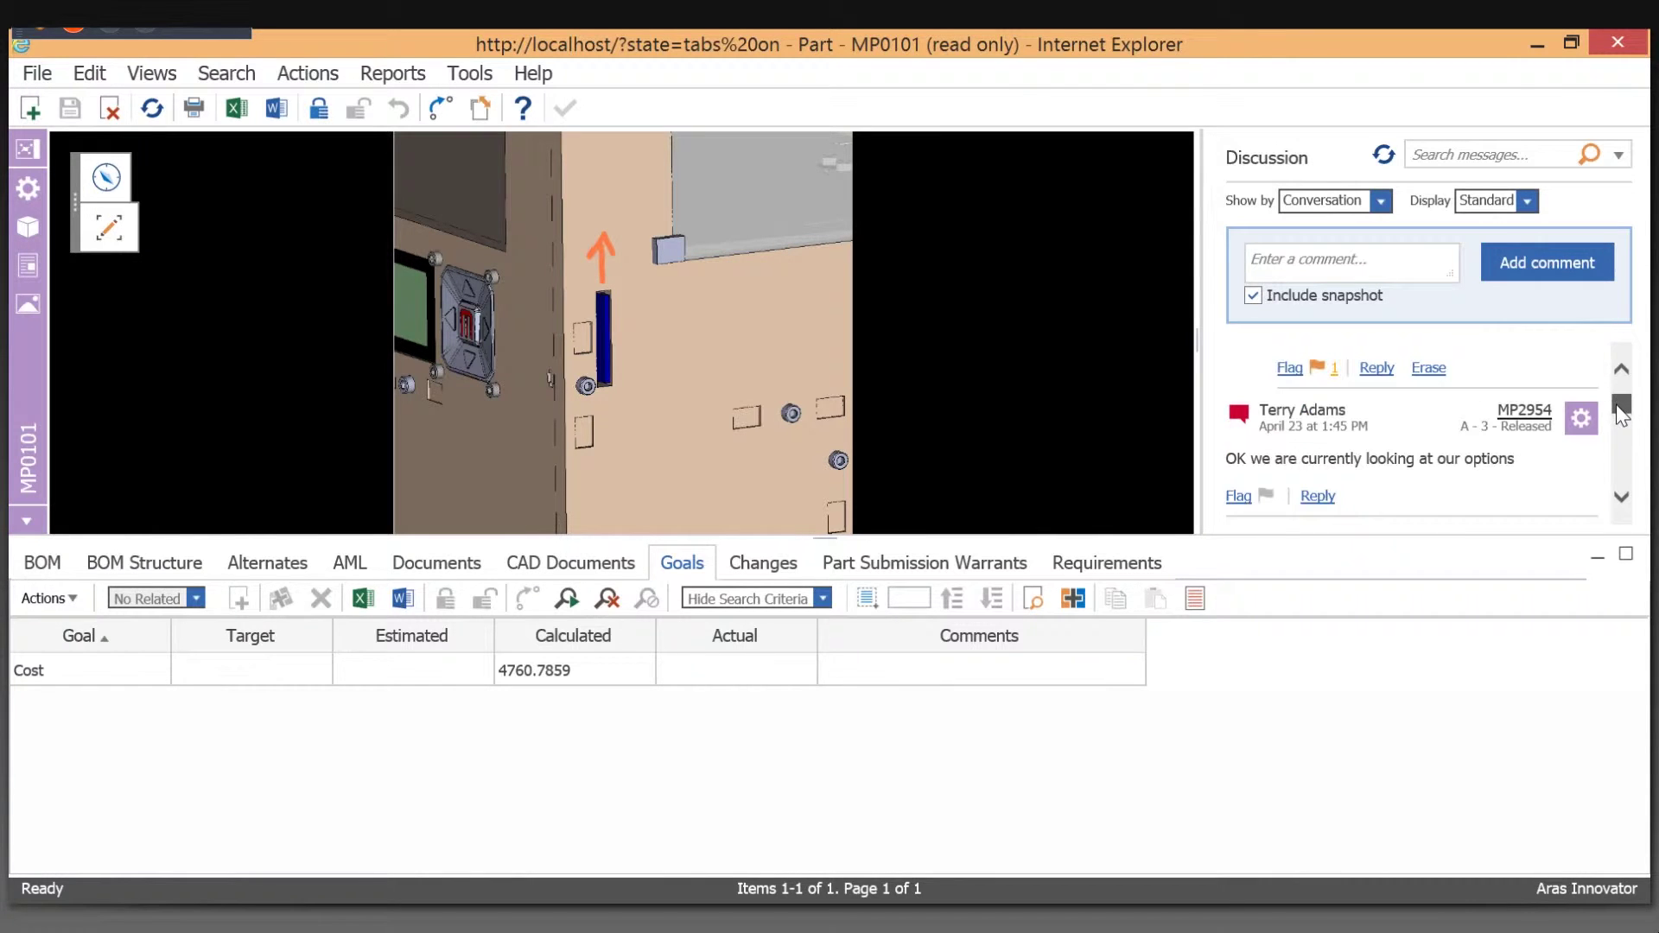
# Open the Extruder part MP2954 from the assembly's BOM and inspect its 3D model from the fan side.
pyautogui.click(42, 566)
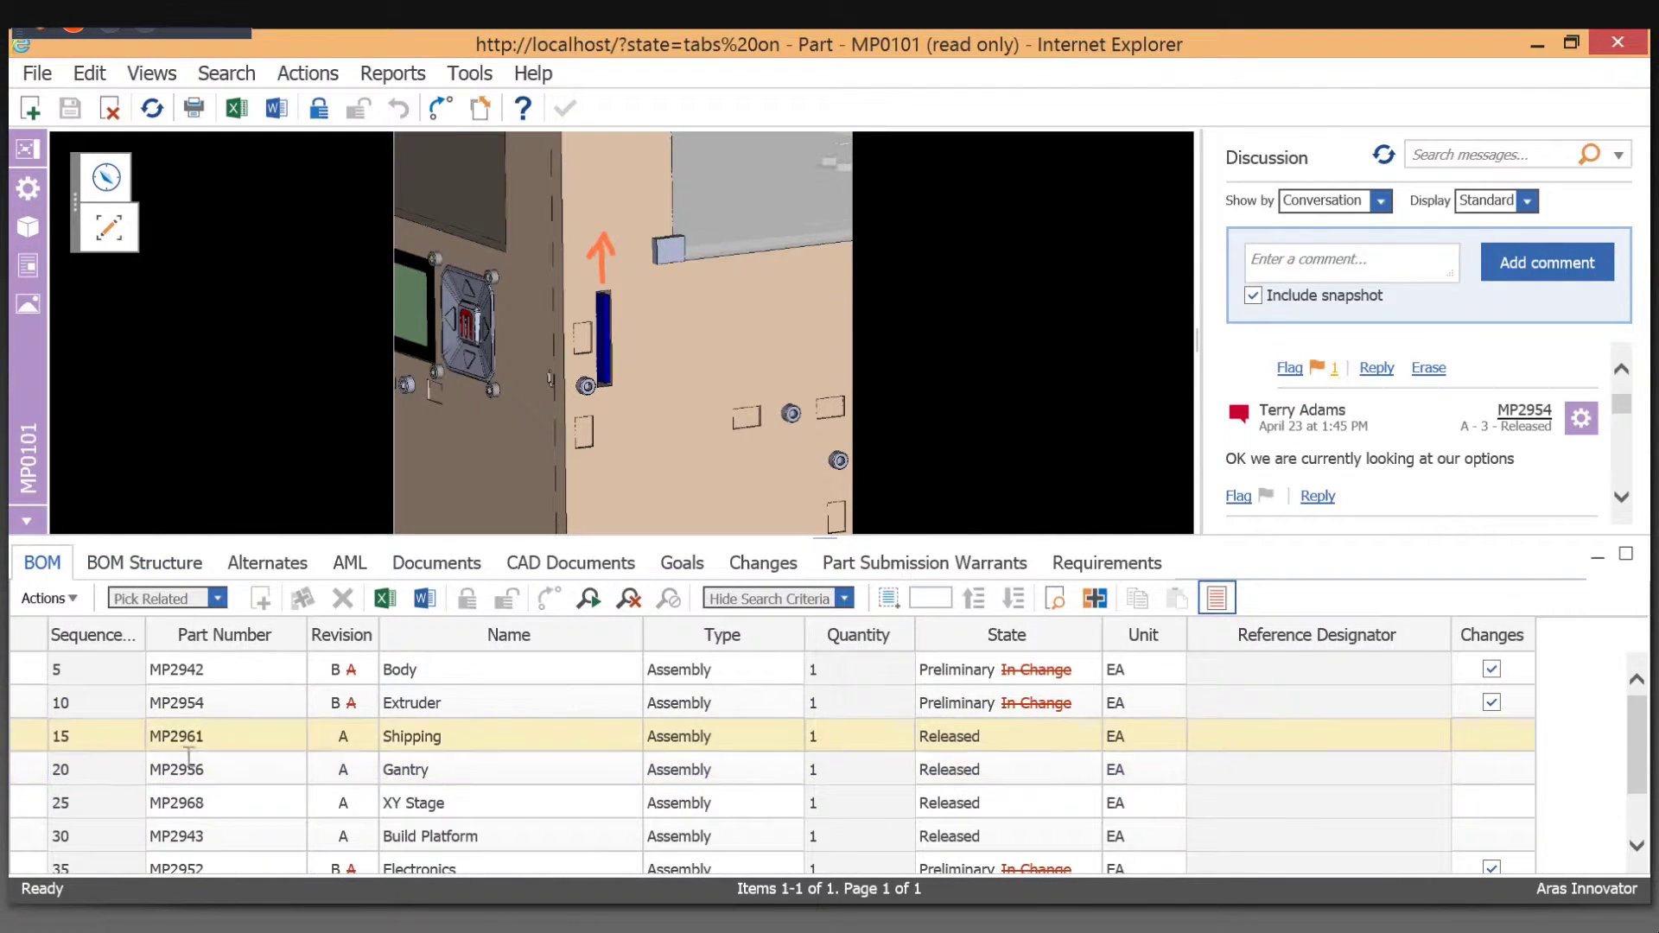
pyautogui.click(256, 707)
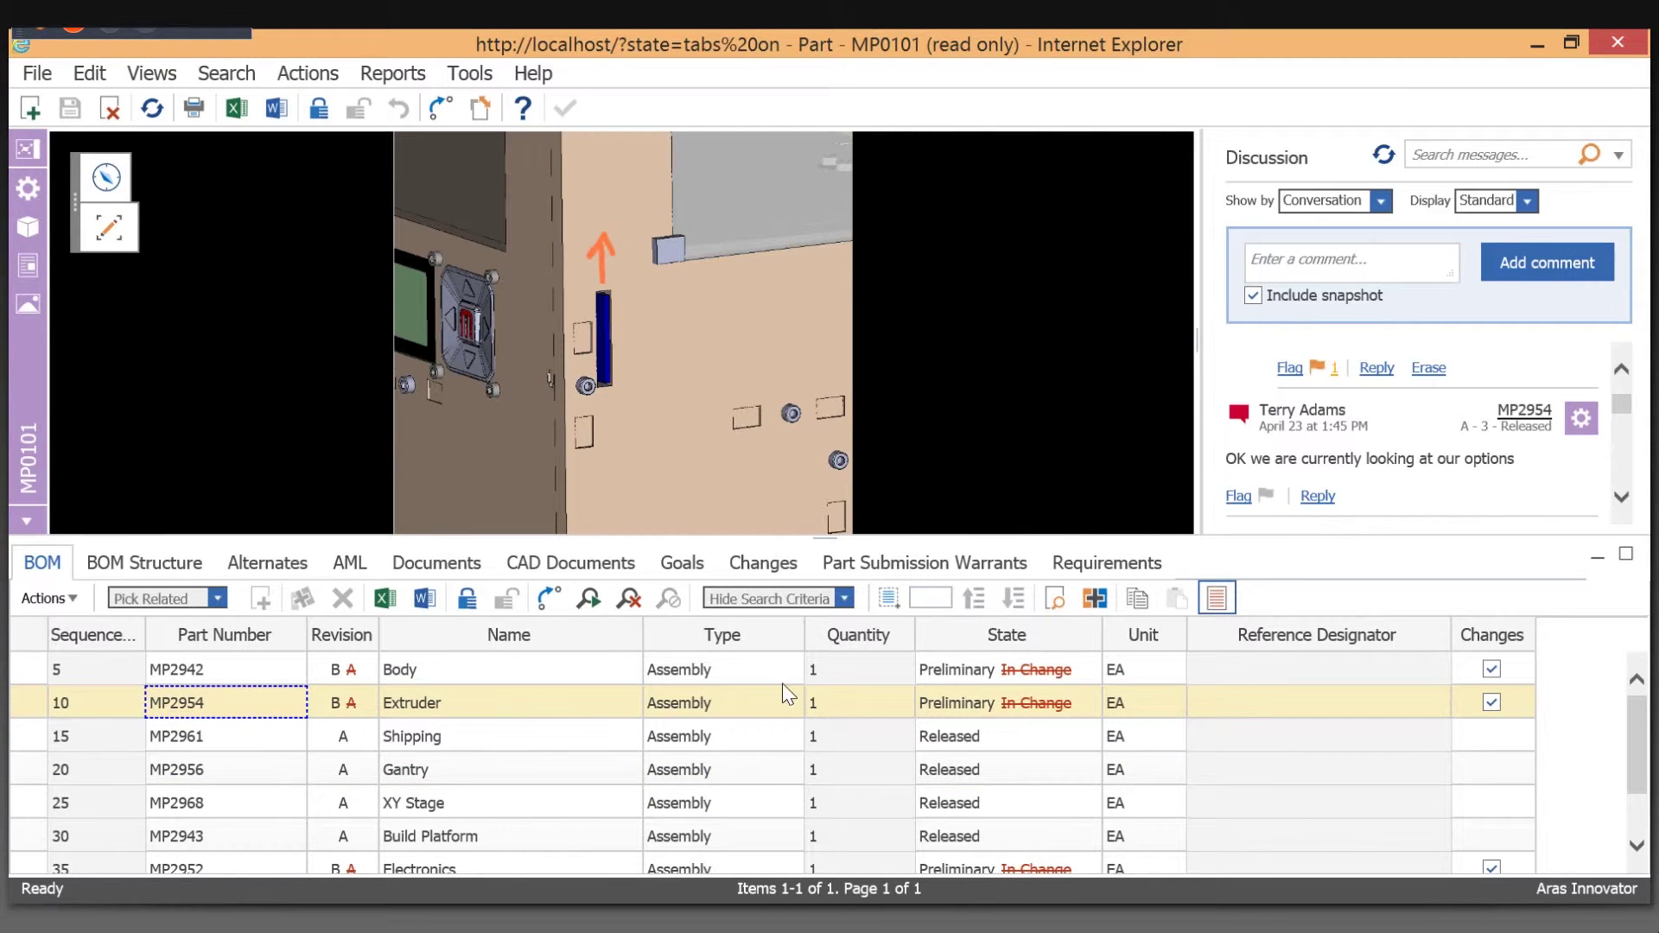
pyautogui.doubleClick(266, 702)
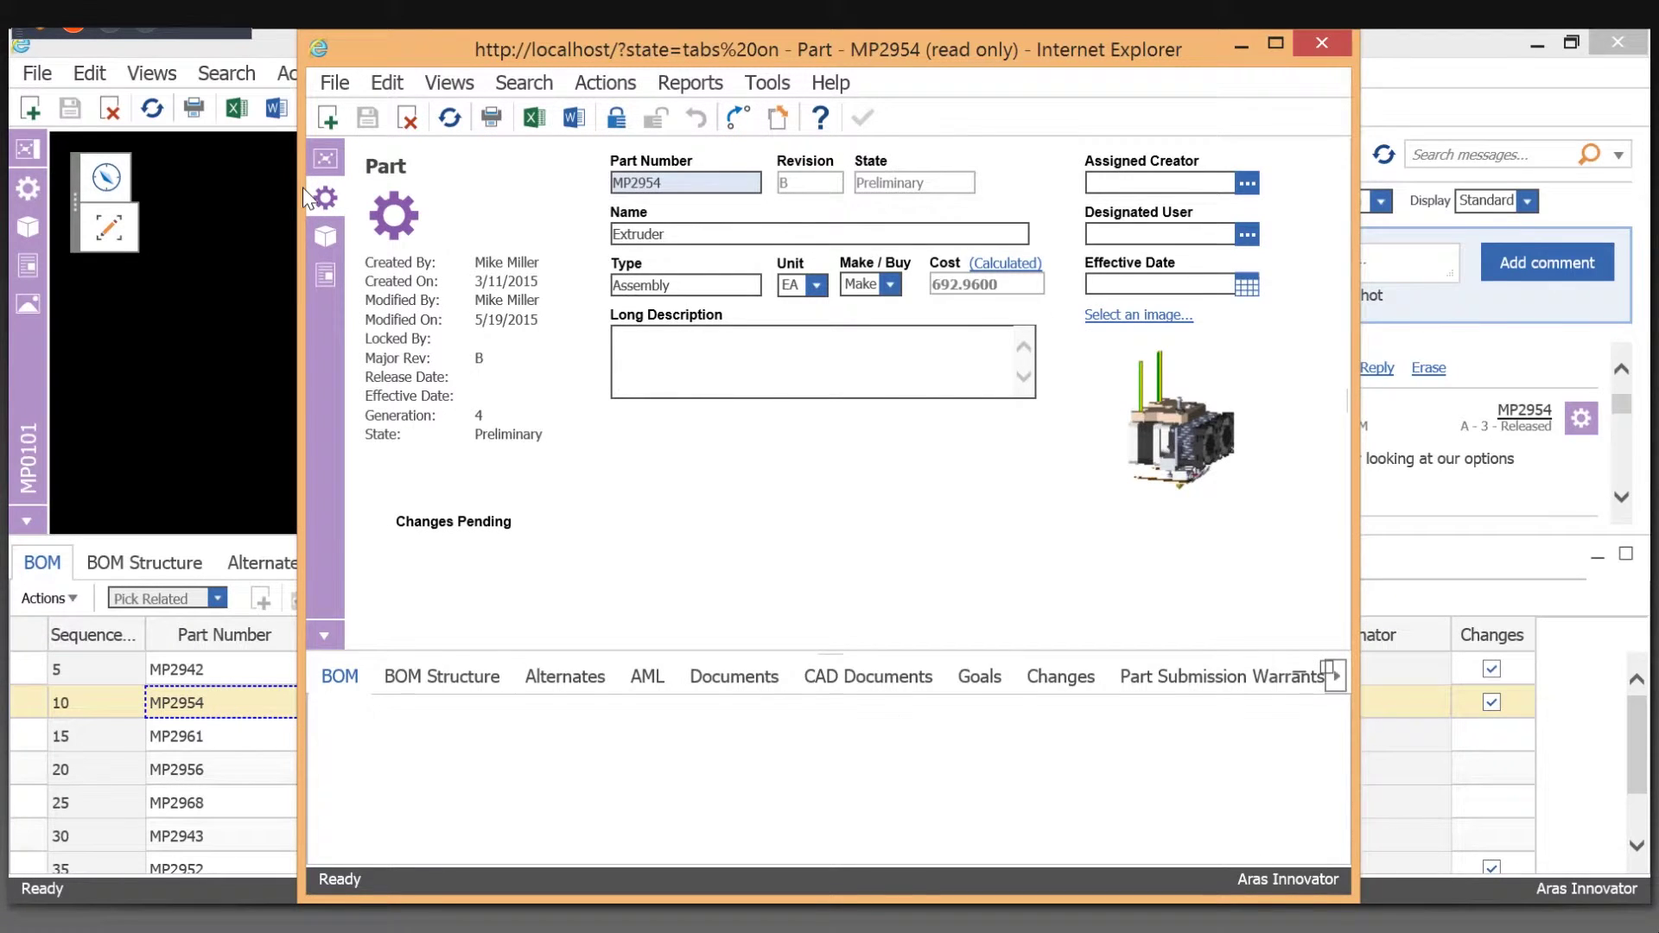
pyautogui.click(325, 246)
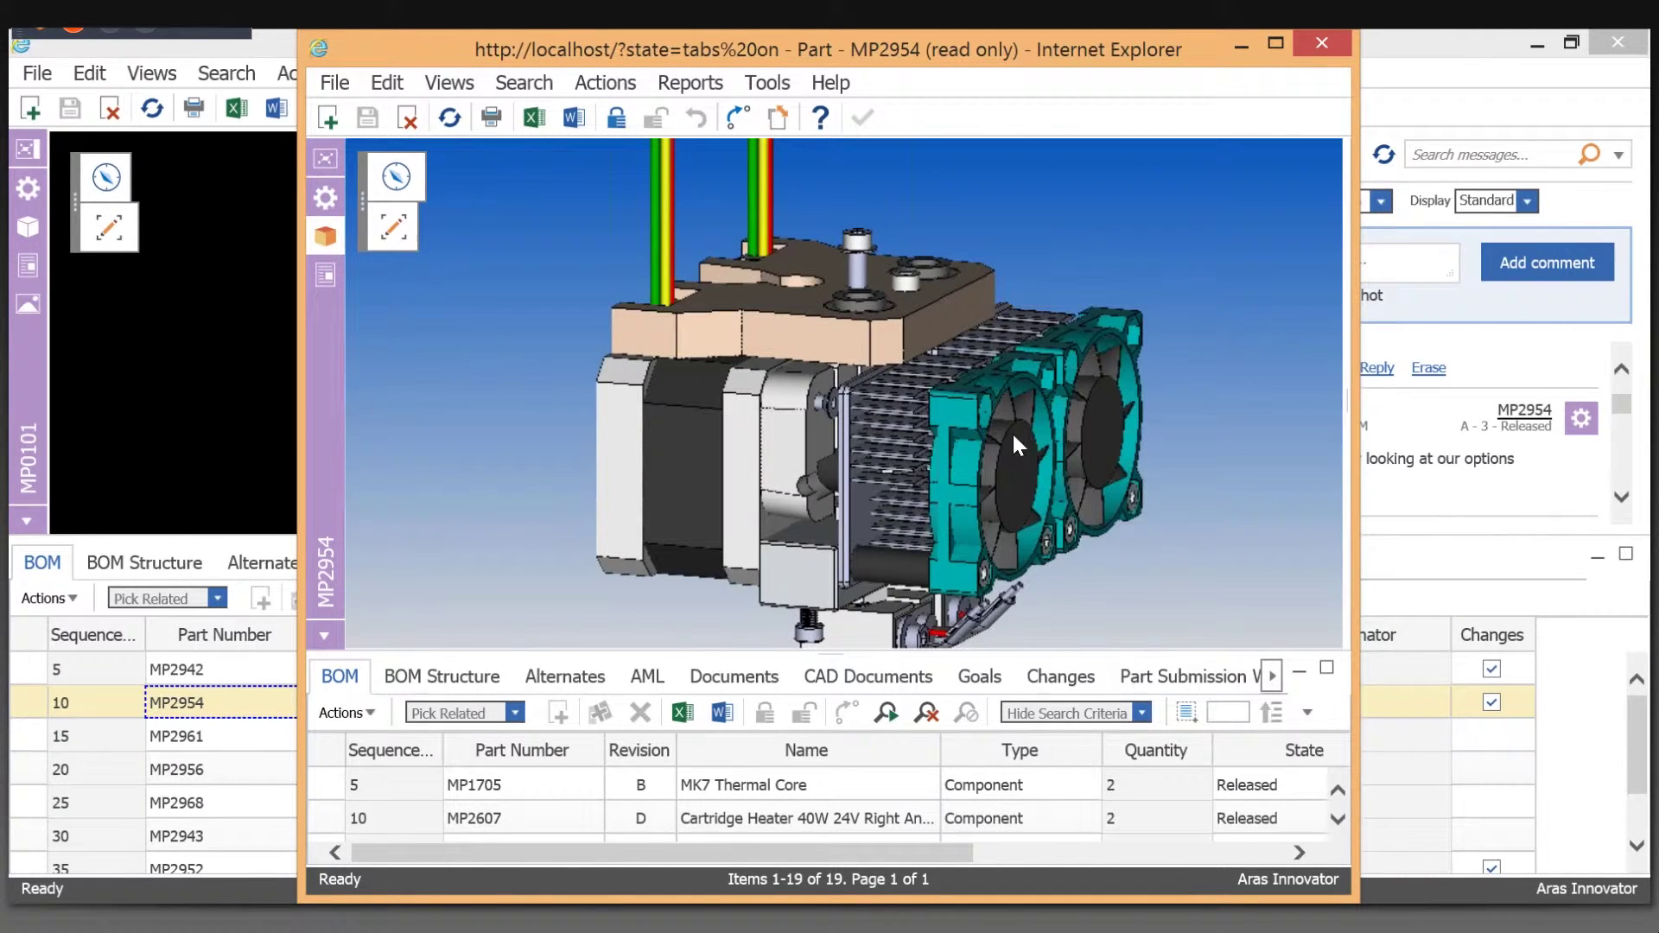
pyautogui.moveTo(992, 458); pyautogui.dragTo(841, 462)
pyautogui.scroll(3, 842, 461)
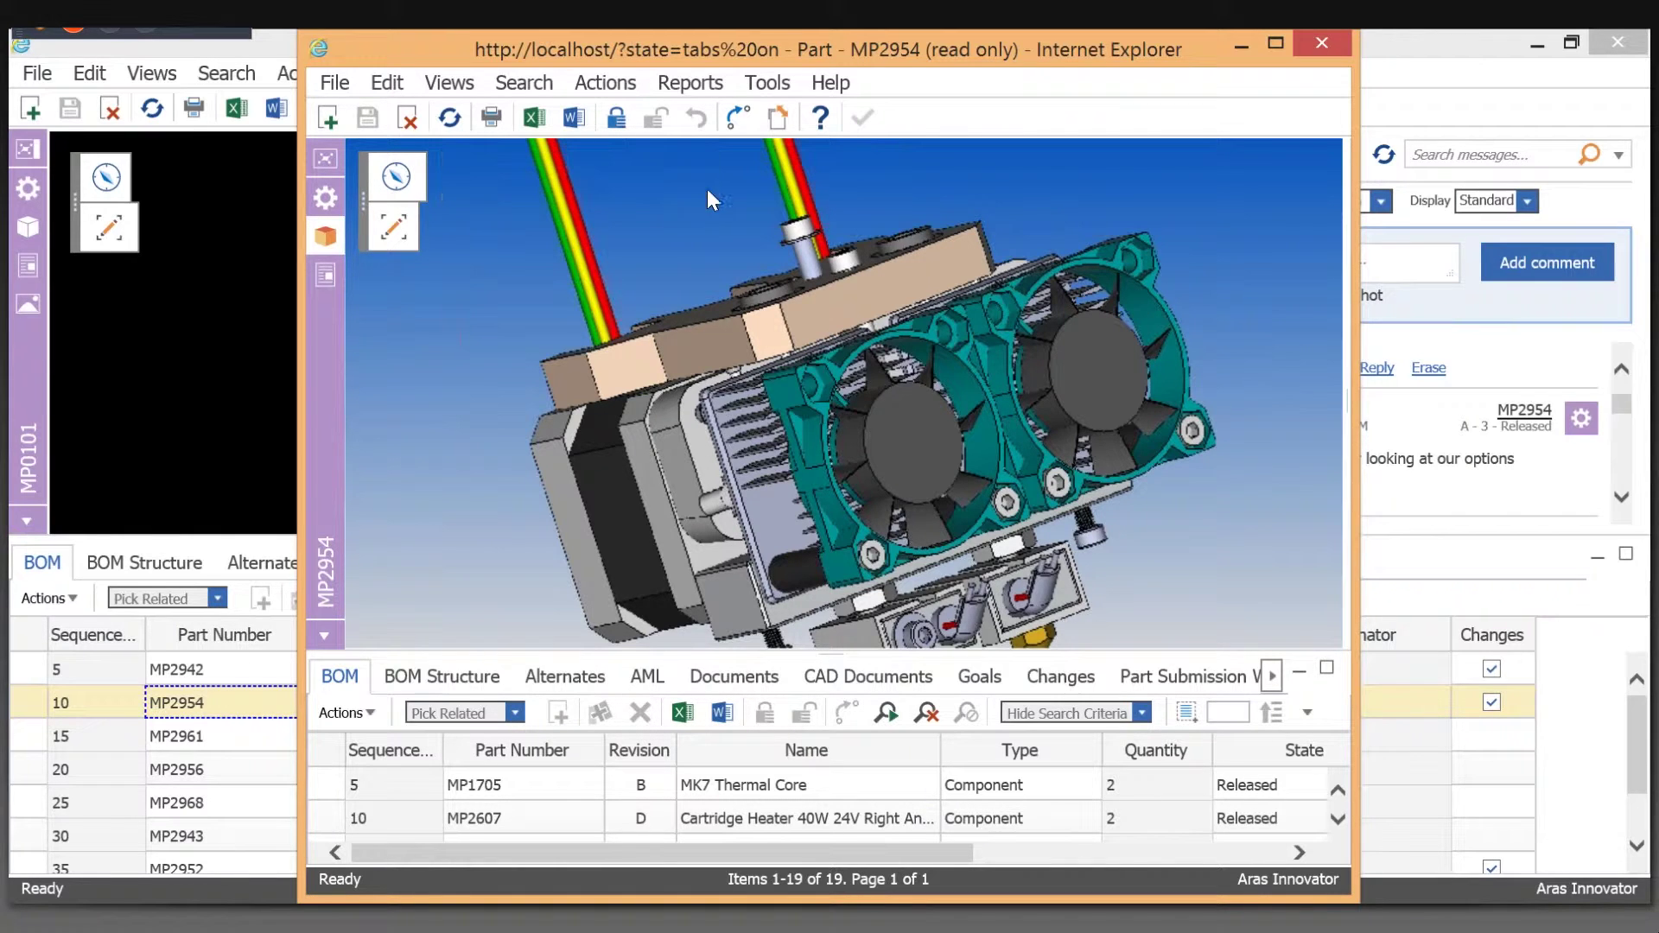
# Partly explode the extruder's 3D model, maximize the part window and collapse the BOM grid to enlarge the model view.
pyautogui.moveTo(396, 184)
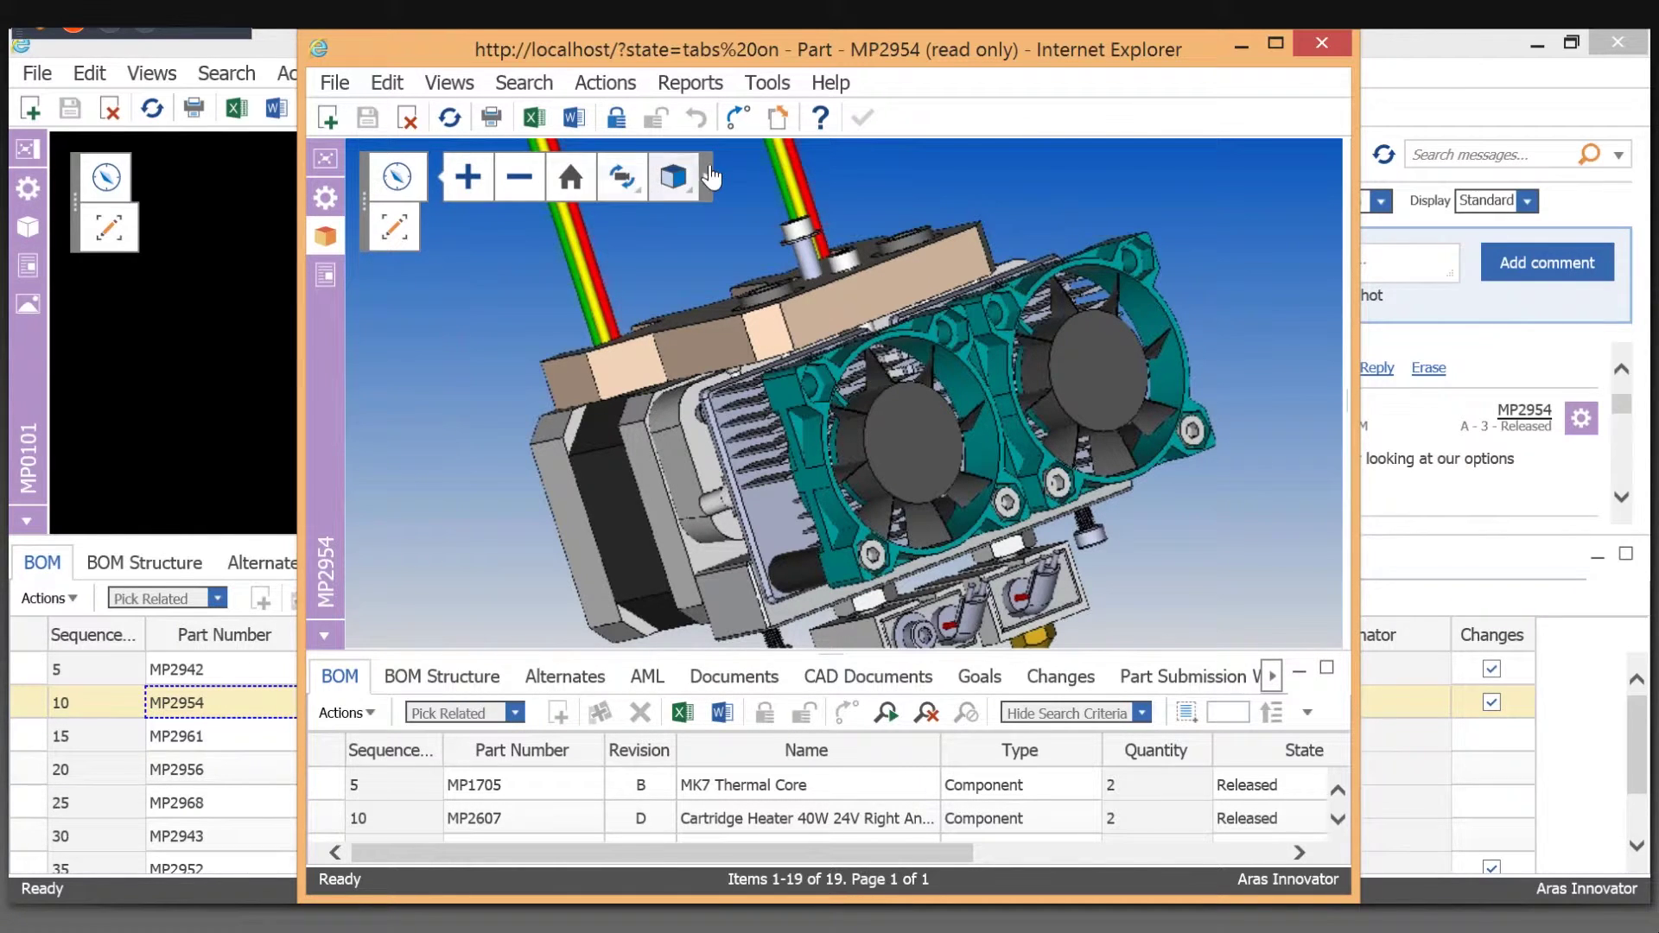
pyautogui.click(817, 185)
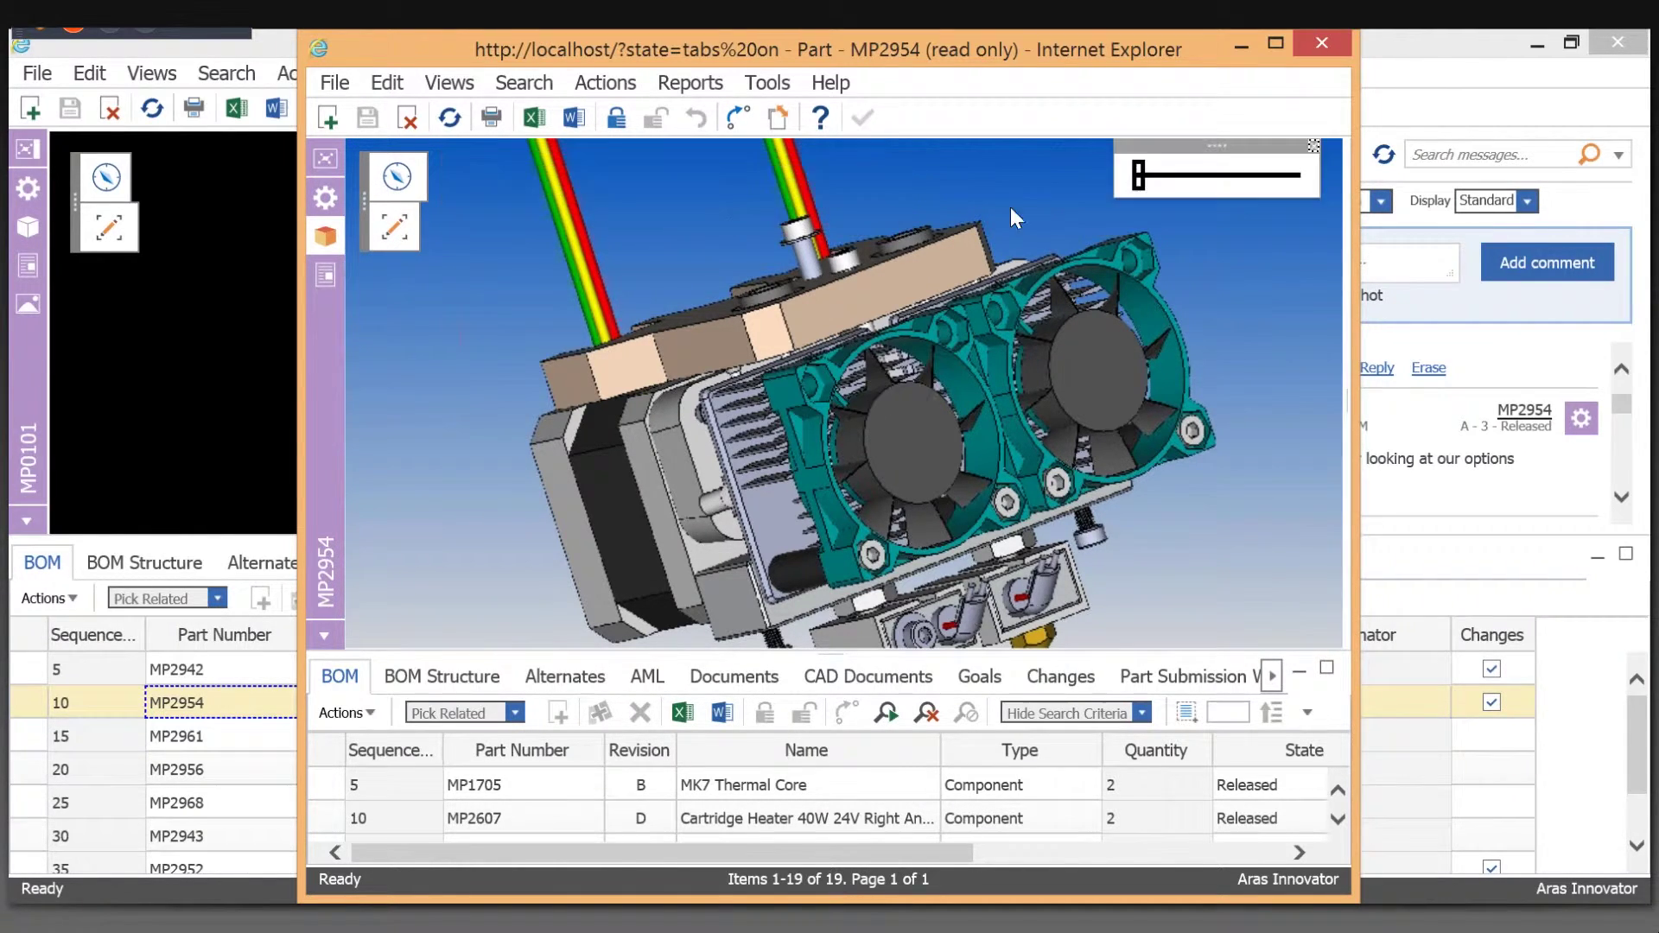
pyautogui.moveTo(1141, 188); pyautogui.dragTo(1168, 188)
pyautogui.click(1275, 43)
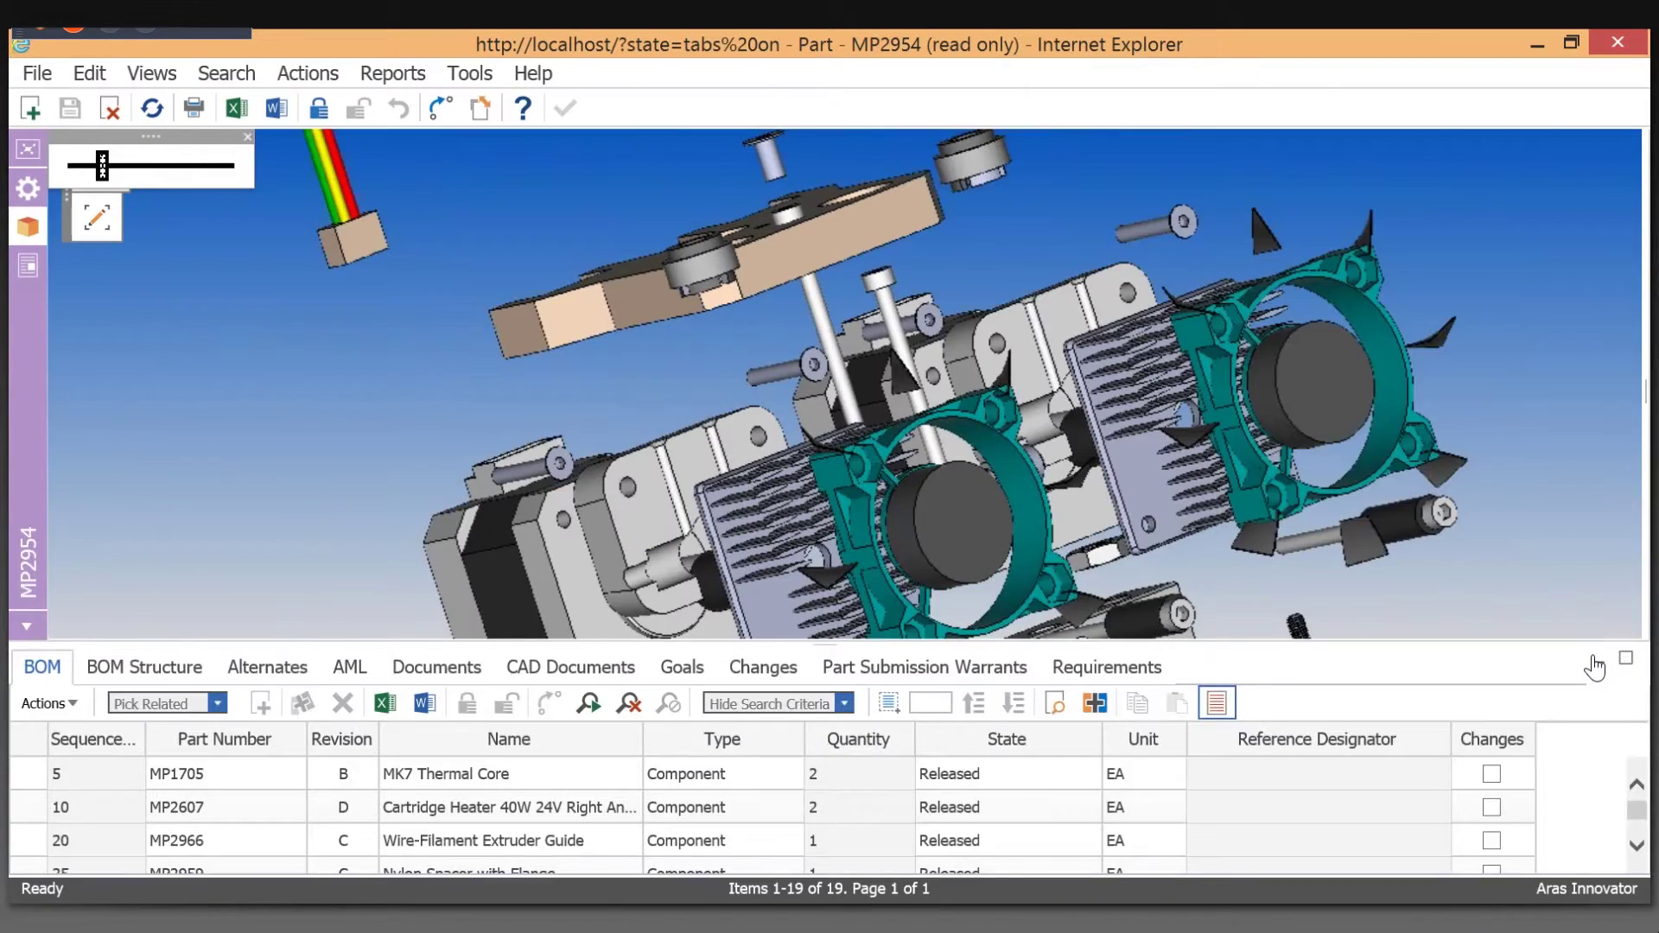
pyautogui.click(1596, 664)
# Bring the exploded extruder parts fully back together and close the explode control.
pyautogui.moveTo(760, 429)
pyautogui.mouseDown()
pyautogui.moveTo(844, 401)
pyautogui.moveTo(822, 421)
pyautogui.moveTo(778, 406)
pyautogui.mouseUp()
pyautogui.moveTo(90, 170); pyautogui.dragTo(73, 169)
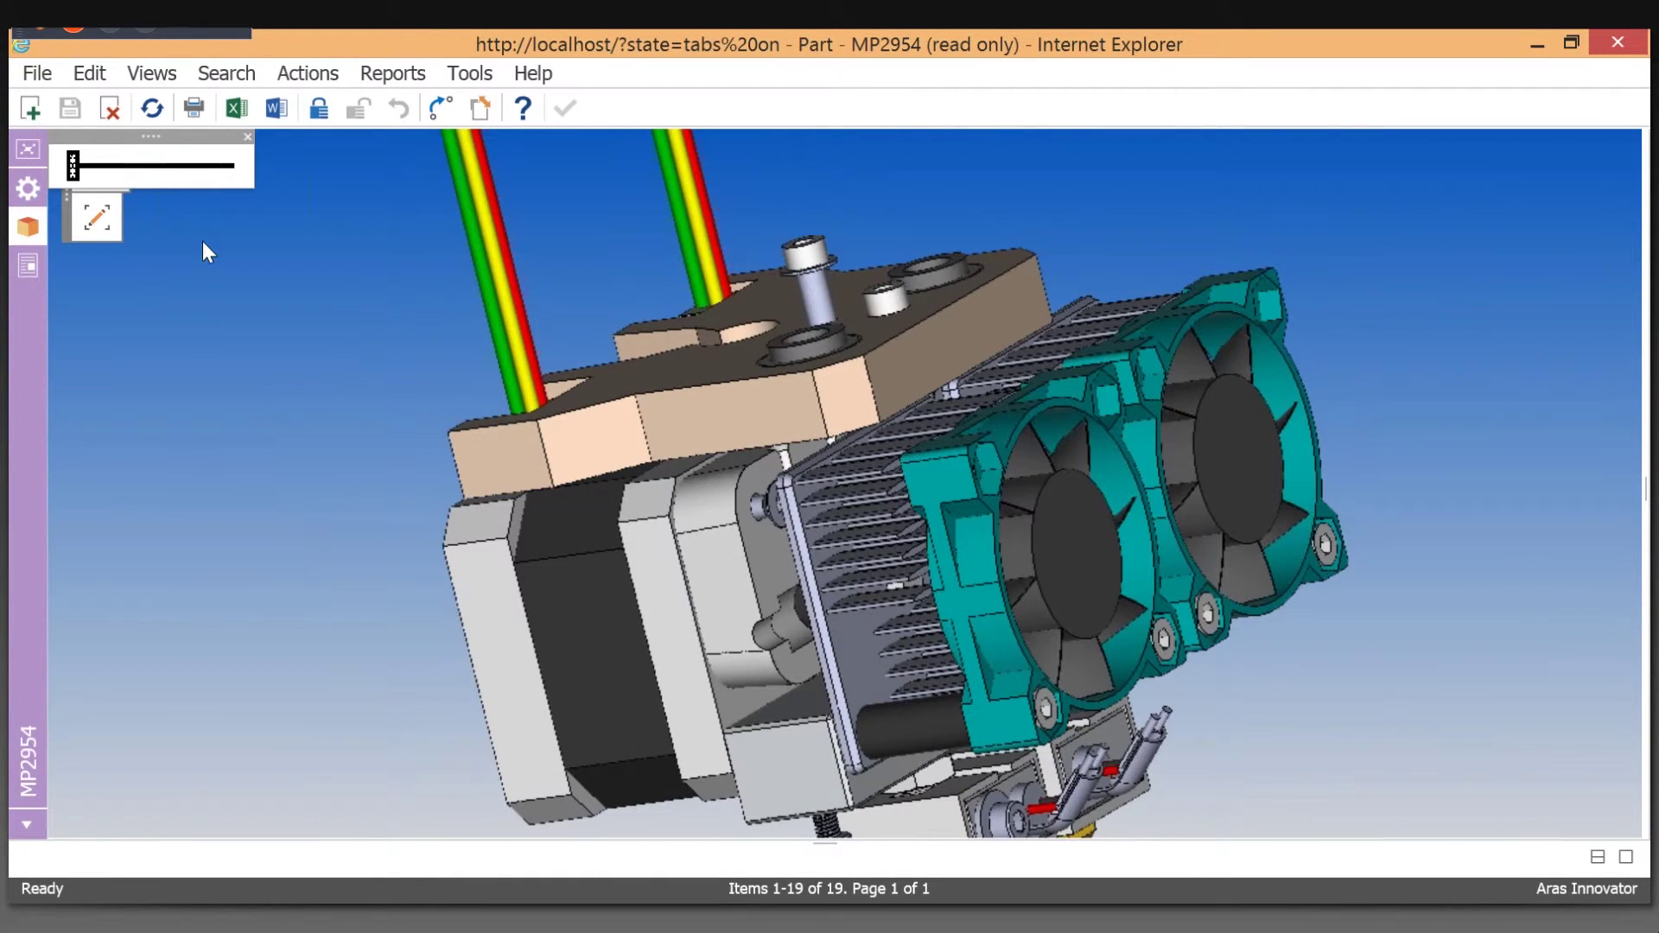
pyautogui.click(247, 137)
# Try a cross-section of the extruder along Y, and switch to an X section with the cutting plane moved partway through the fan.
pyautogui.click(101, 169)
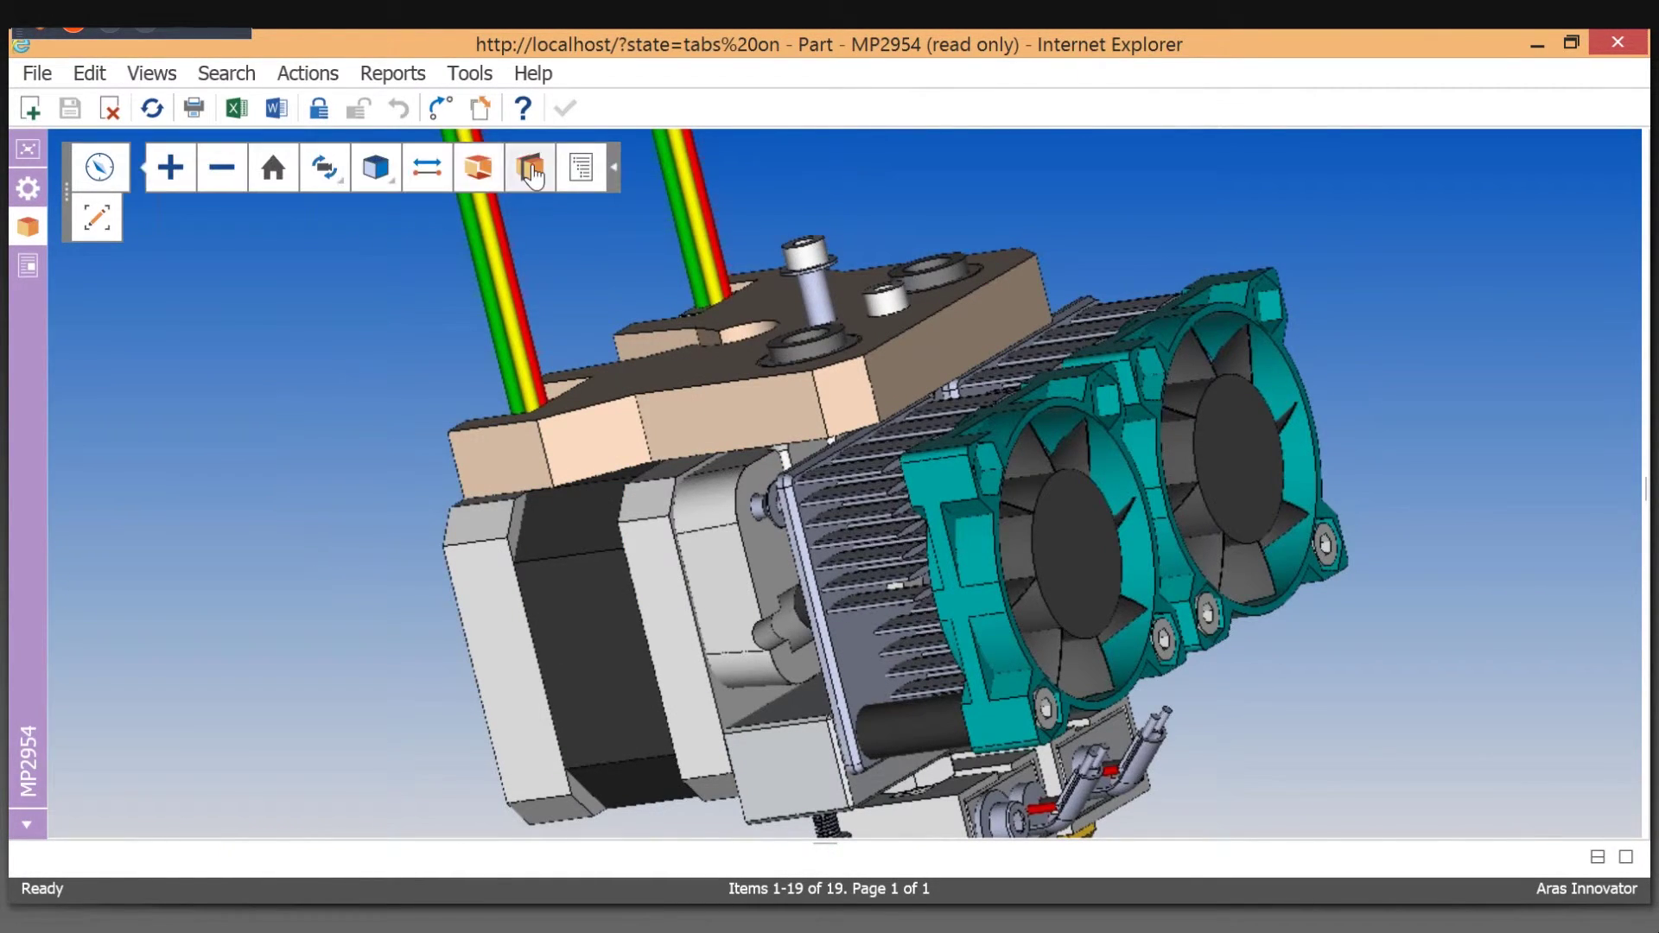
pyautogui.click(530, 168)
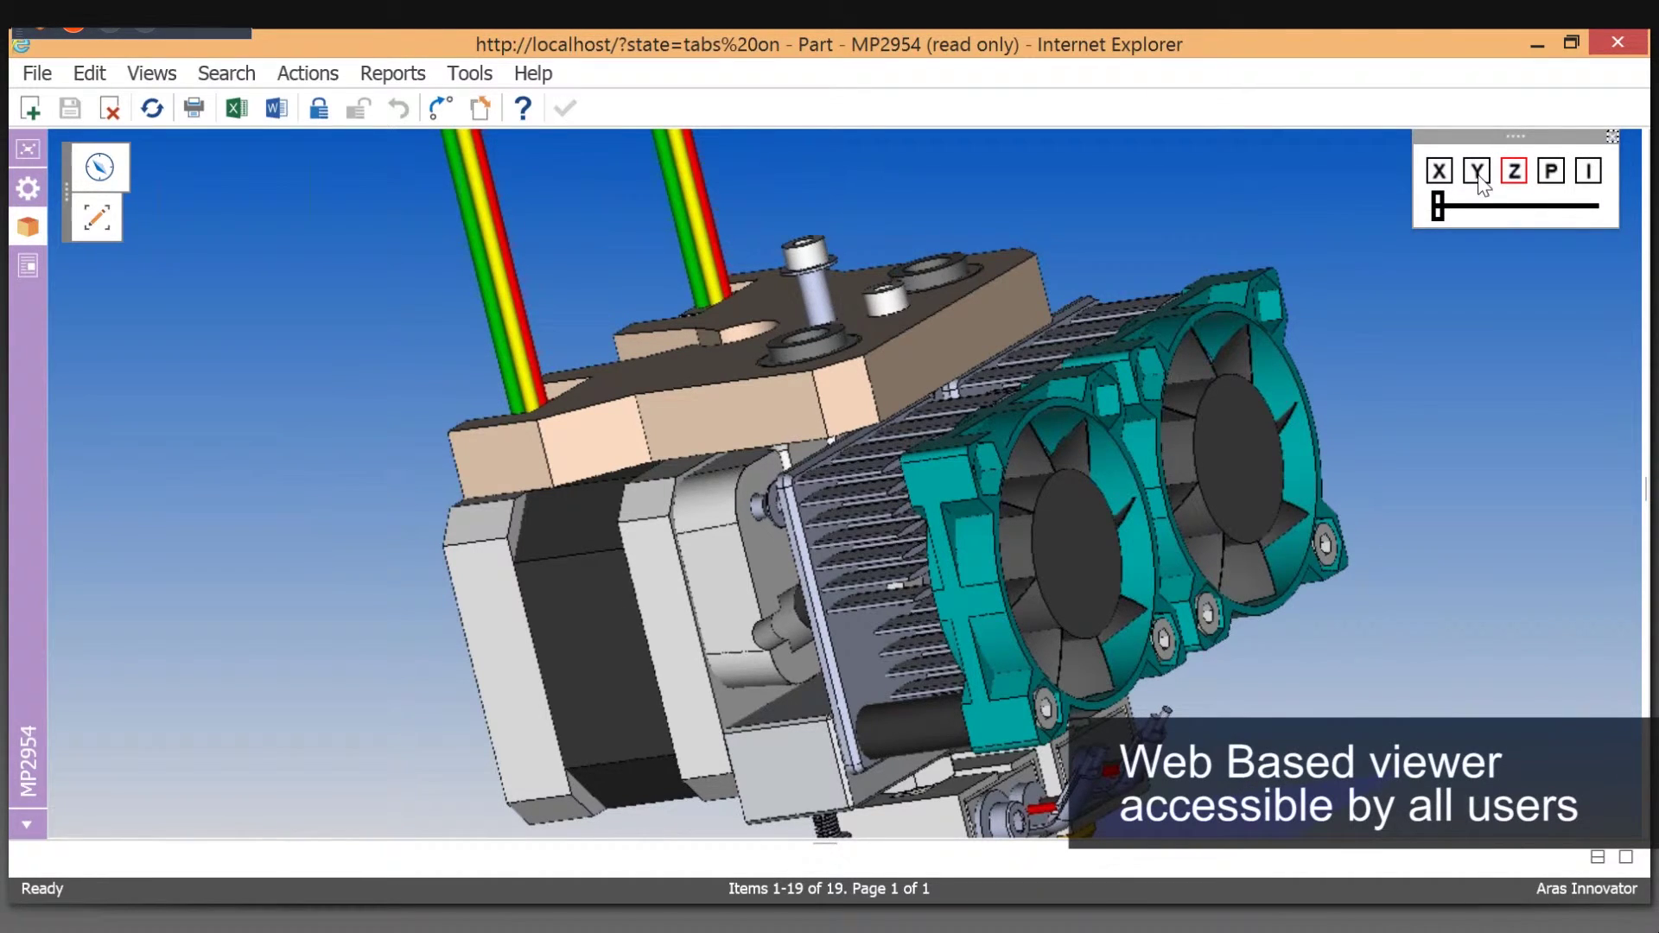
pyautogui.click(1478, 171)
pyautogui.moveTo(1438, 207); pyautogui.dragTo(1513, 219)
pyautogui.click(1439, 171)
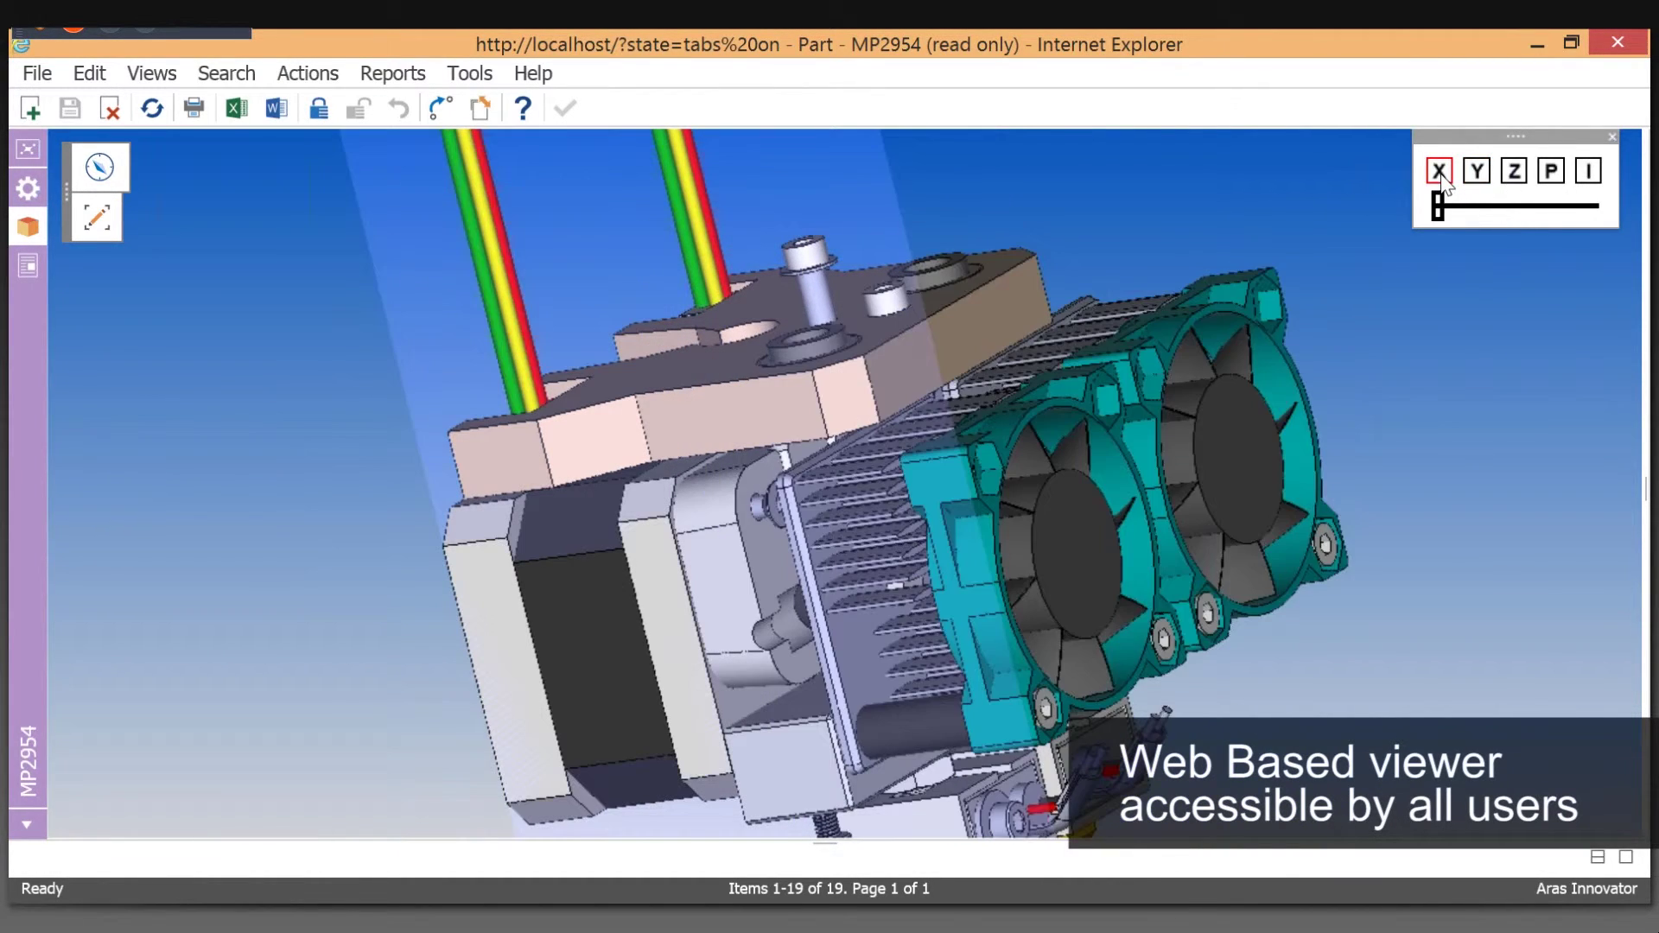
pyautogui.moveTo(1441, 212); pyautogui.dragTo(1498, 218)
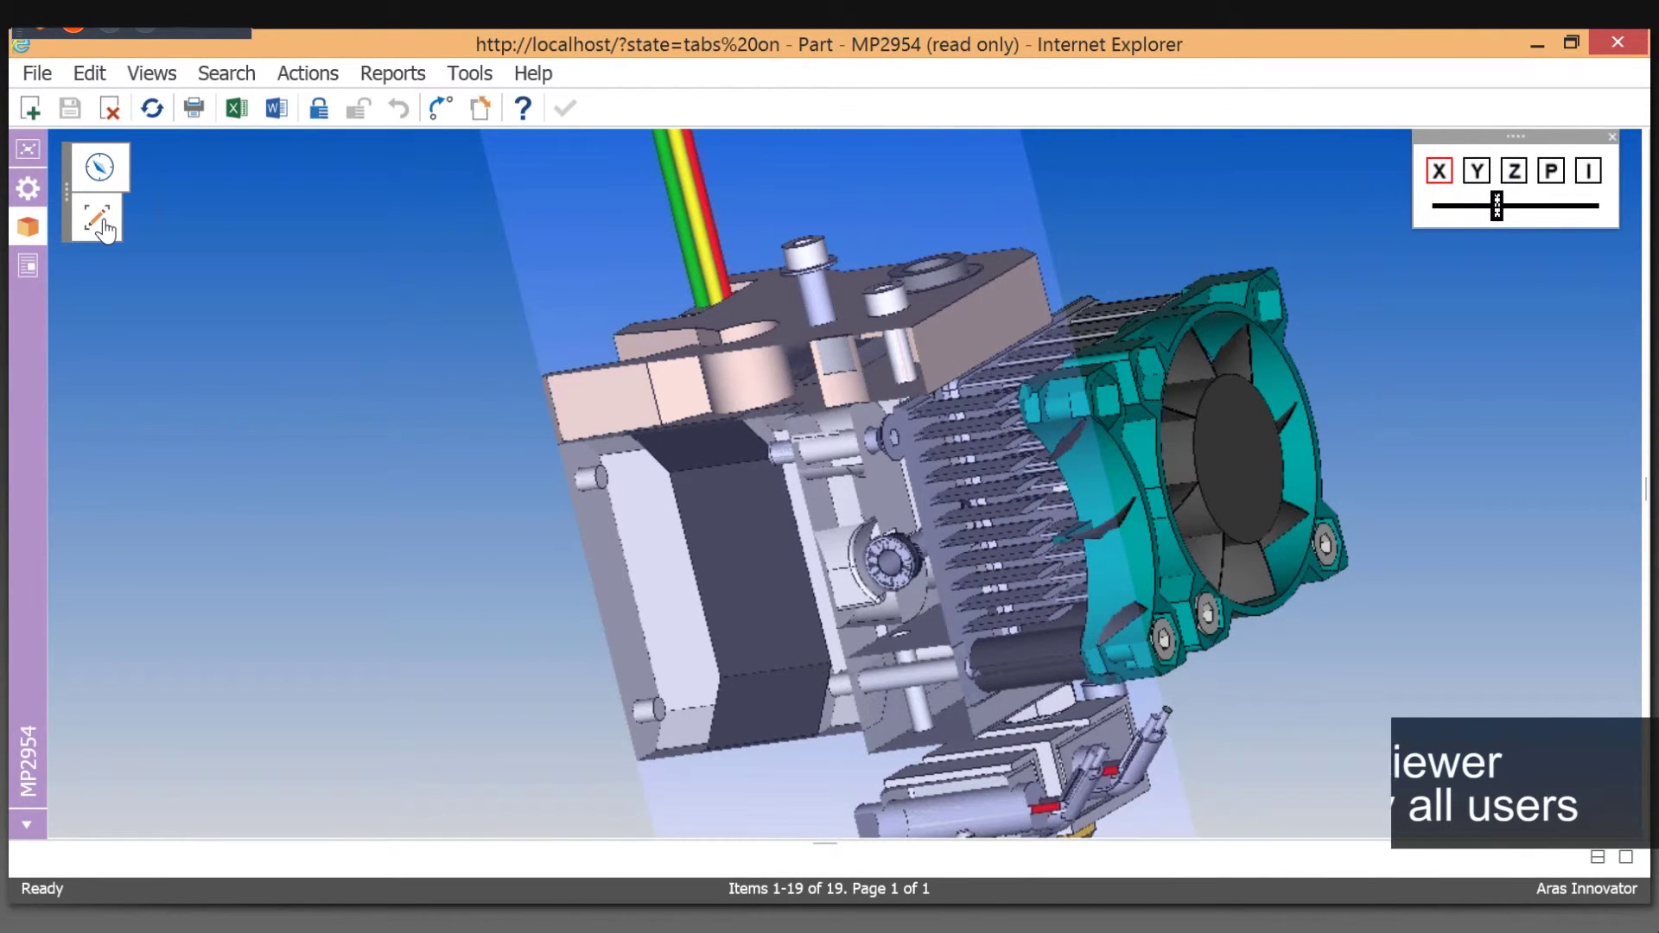
# Place a red text label reading "A" on the round gear exposed in the middle of the sectioned extruder.
pyautogui.click(103, 227)
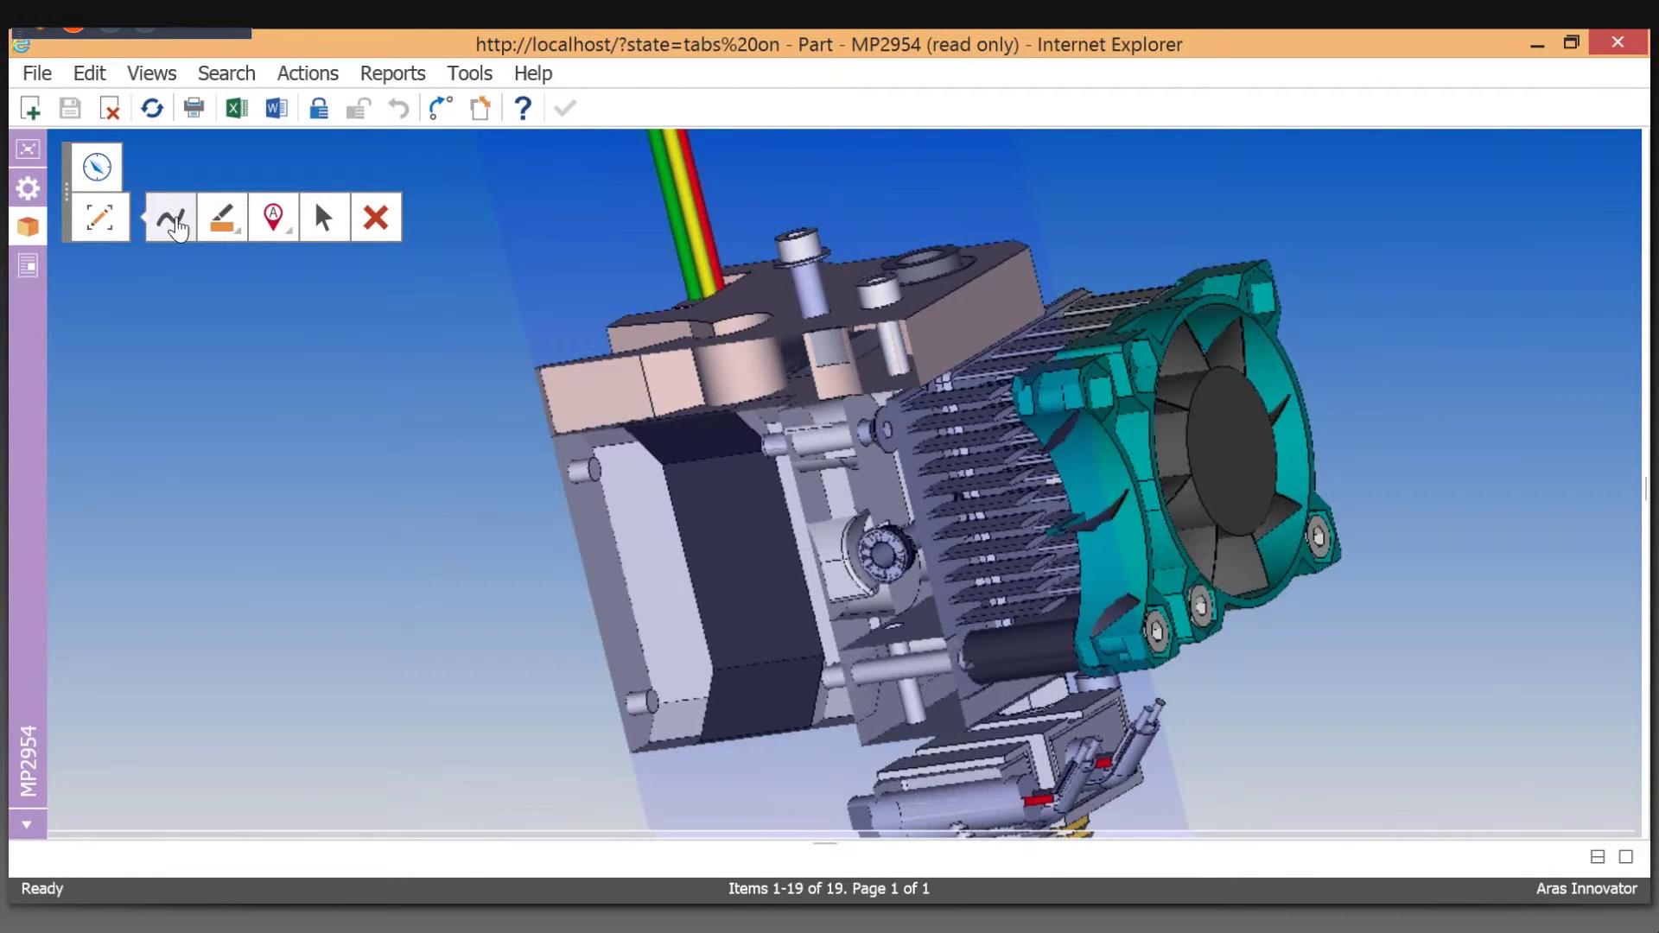
pyautogui.click(275, 223)
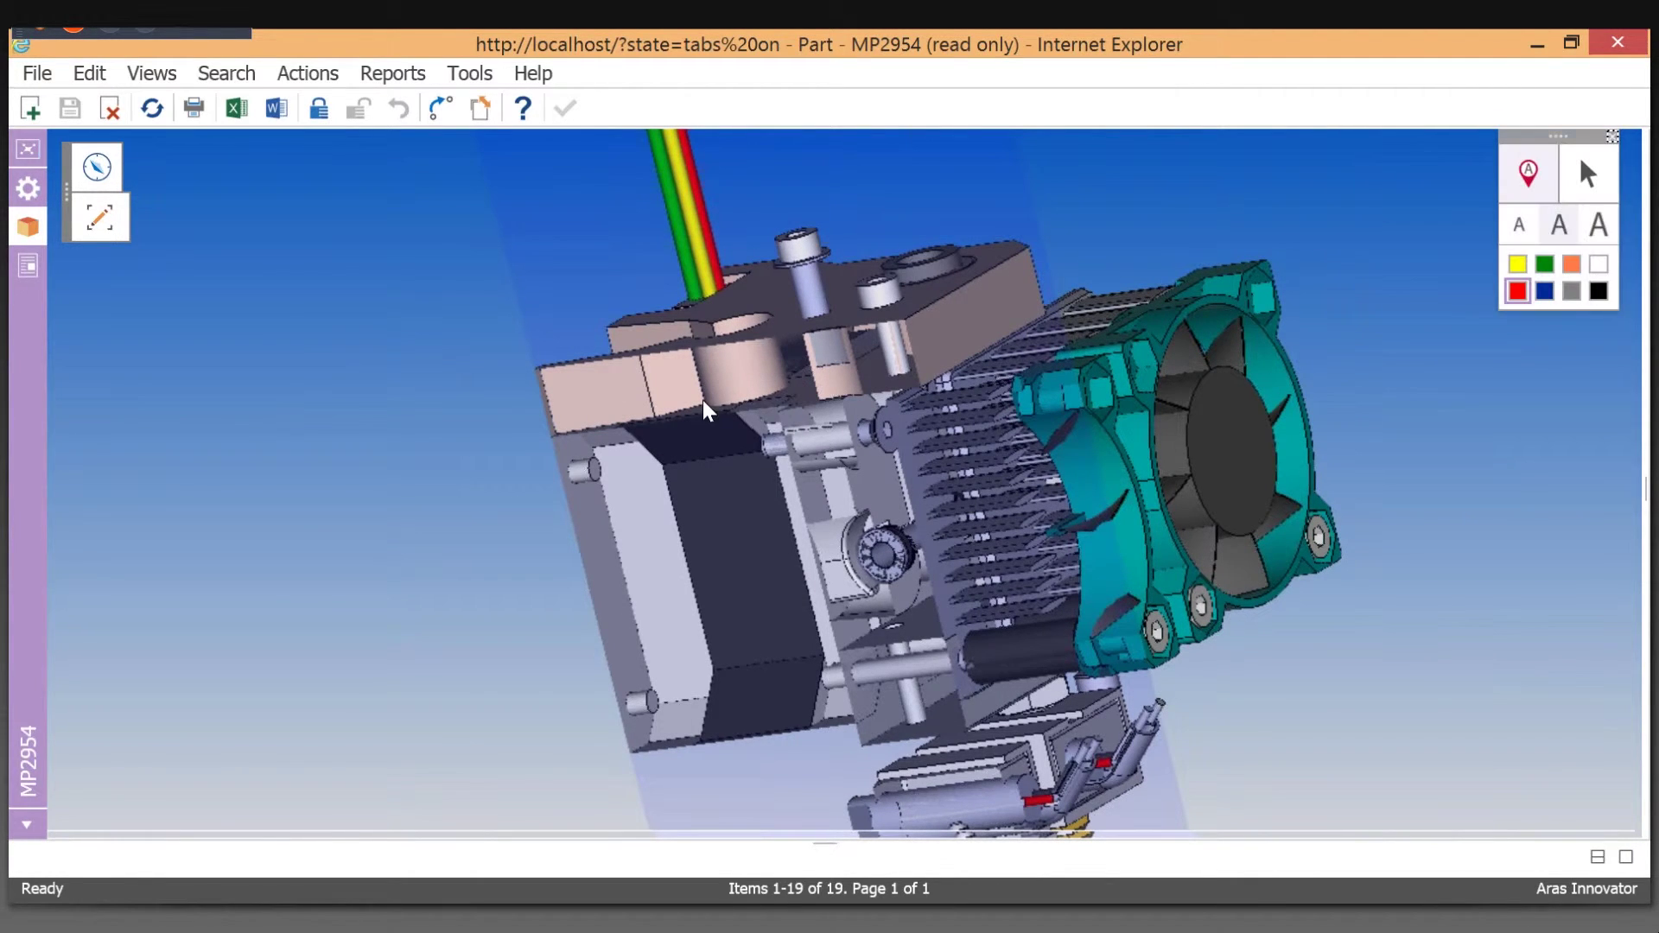
pyautogui.click(877, 529)
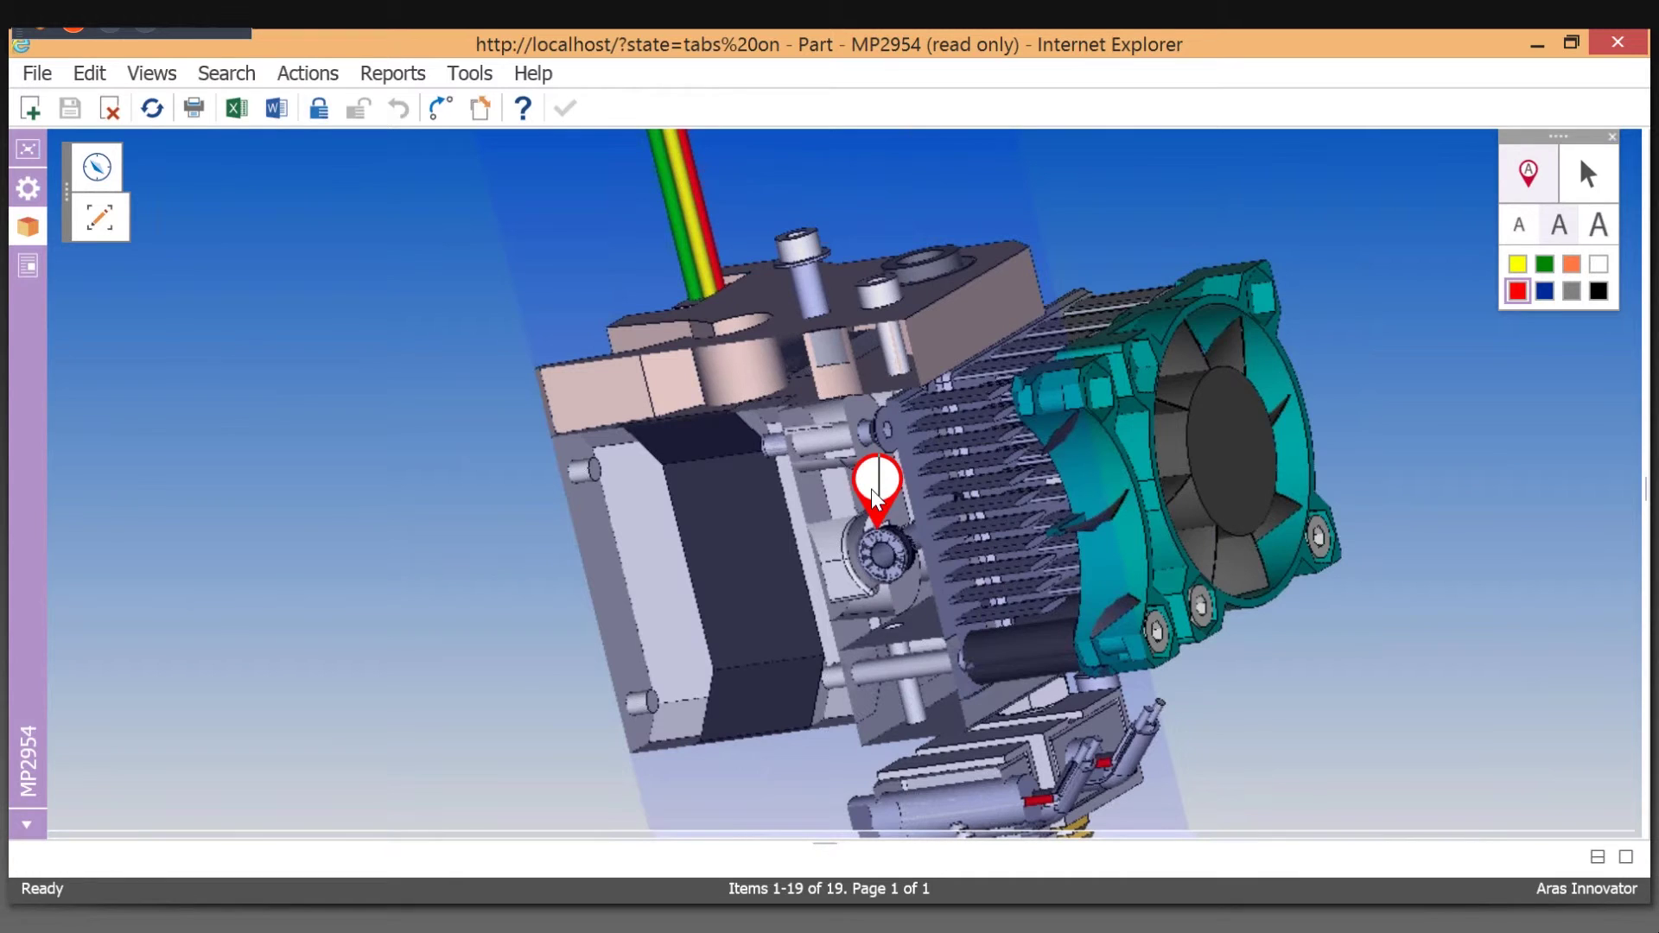
pyautogui.write('A')
# Show the extruder's discussion and examine the circled snapshot attached to the "missing a connector" comment.
pyautogui.click(29, 186)
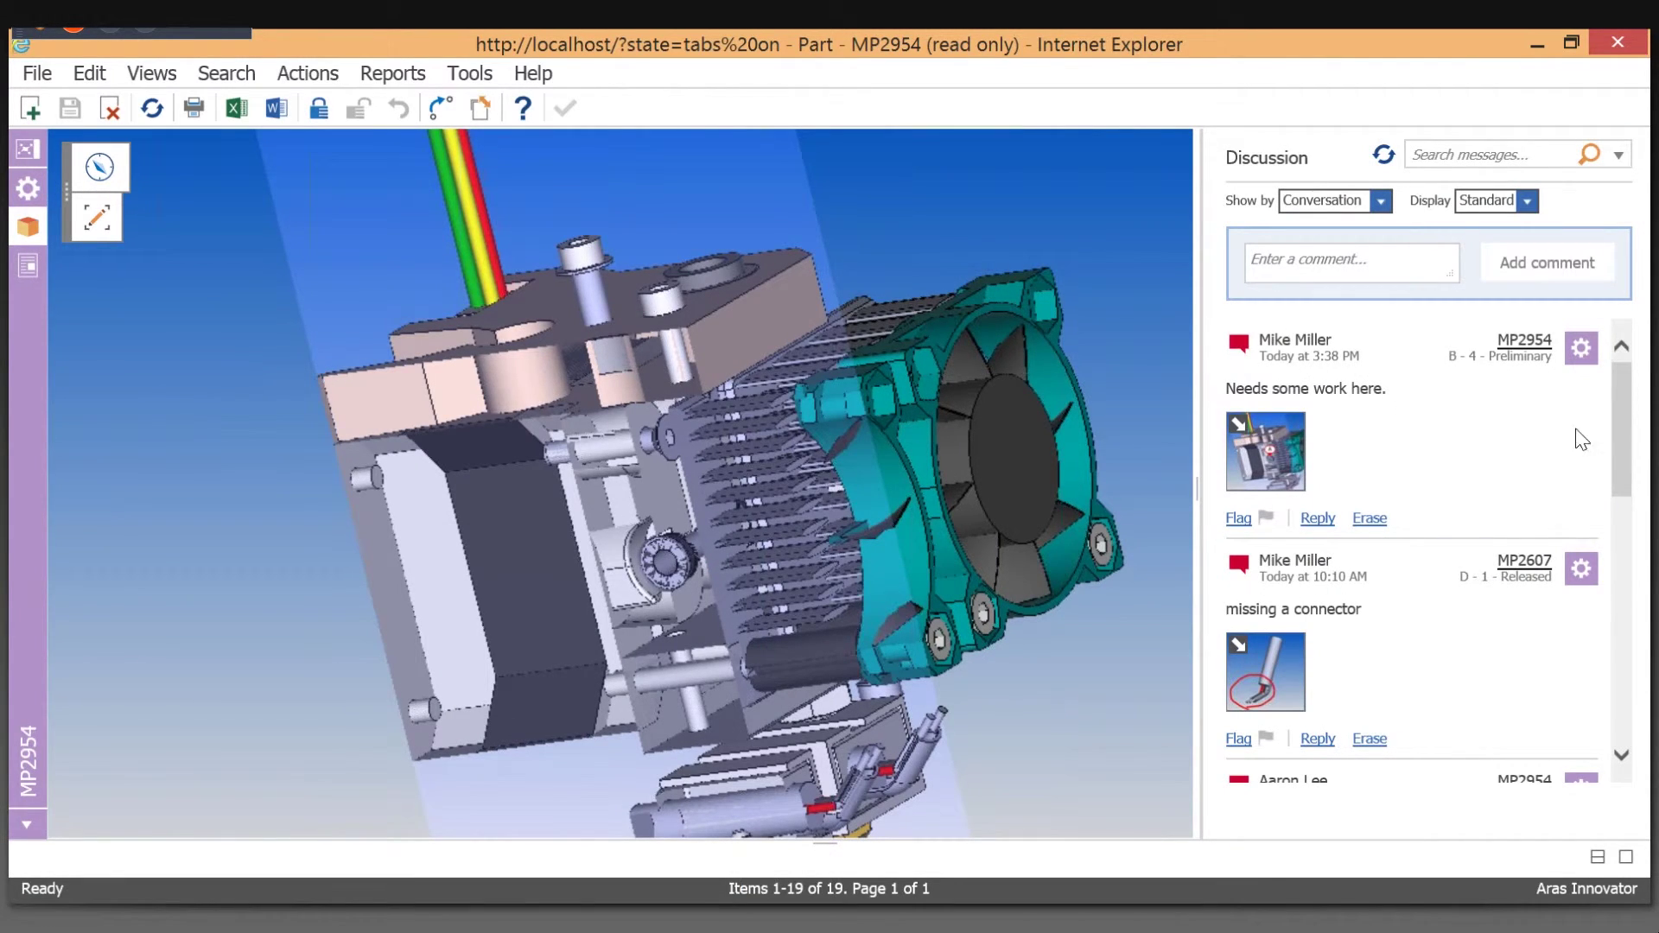
pyautogui.scroll(-1, 1613, 439)
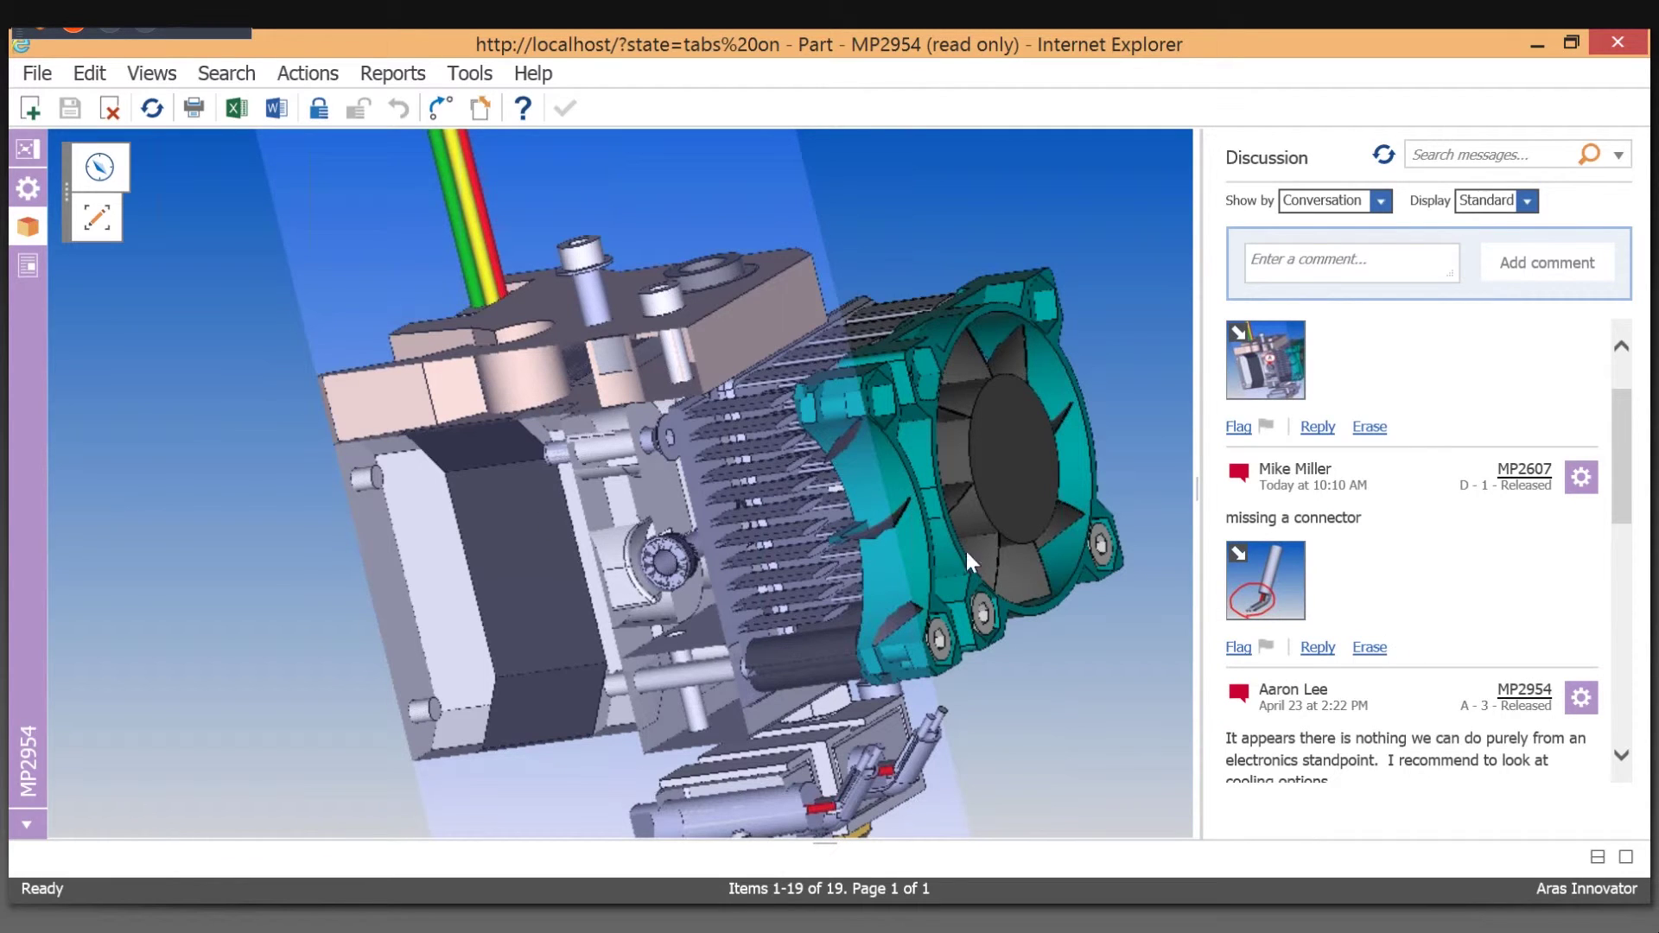
pyautogui.click(1263, 591)
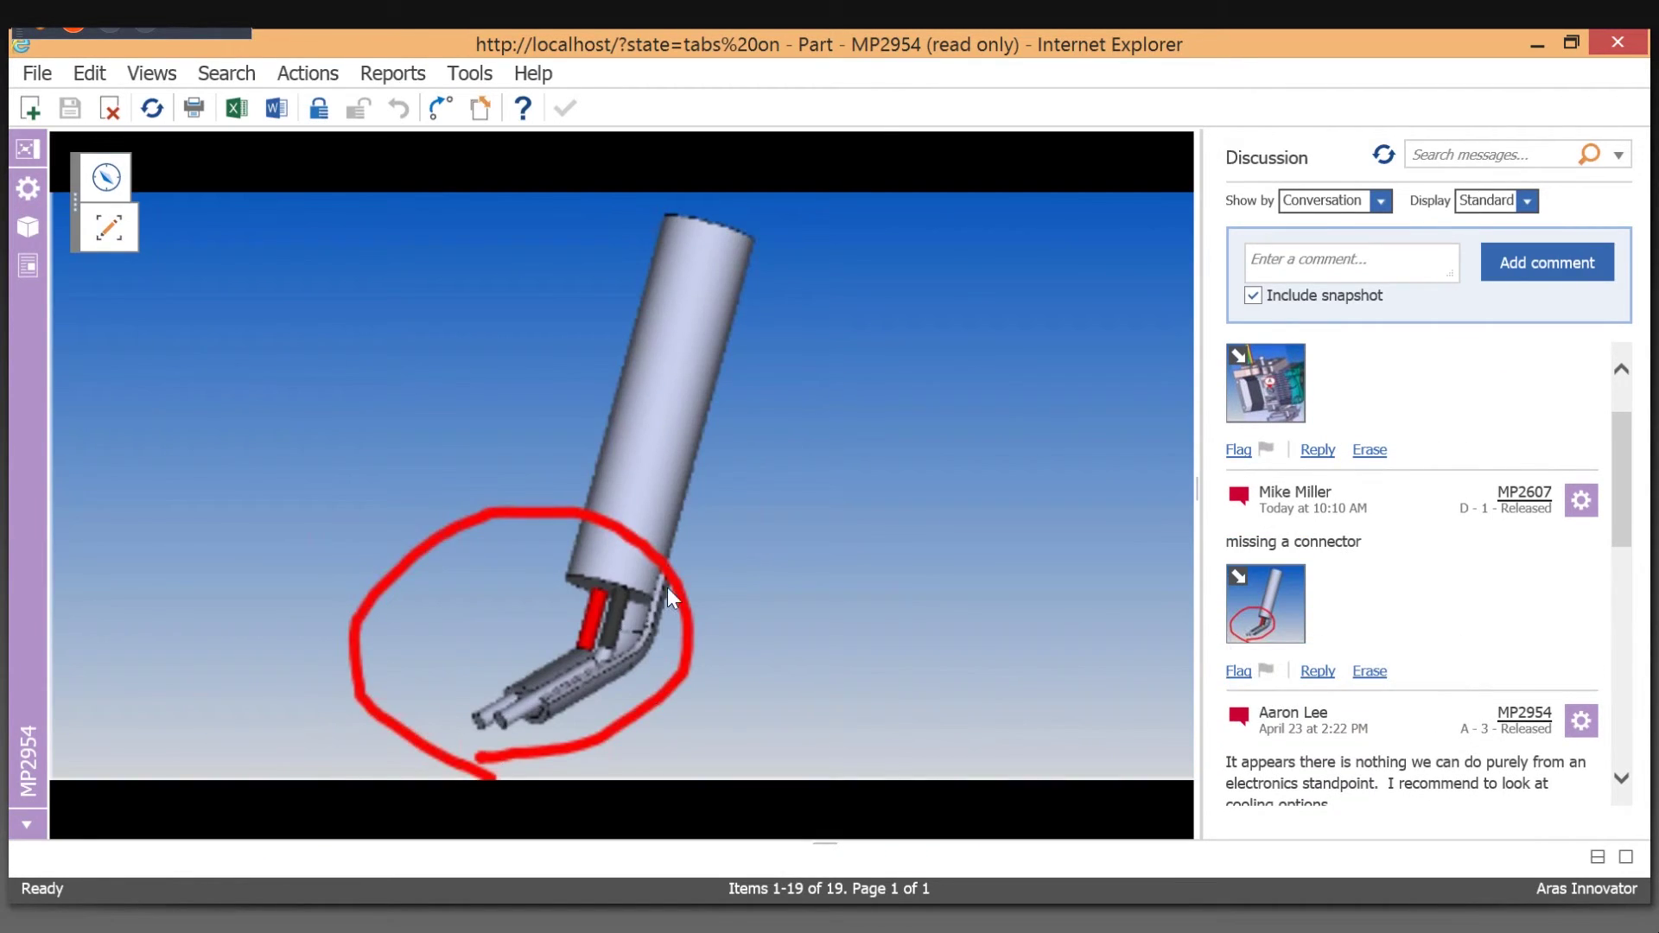